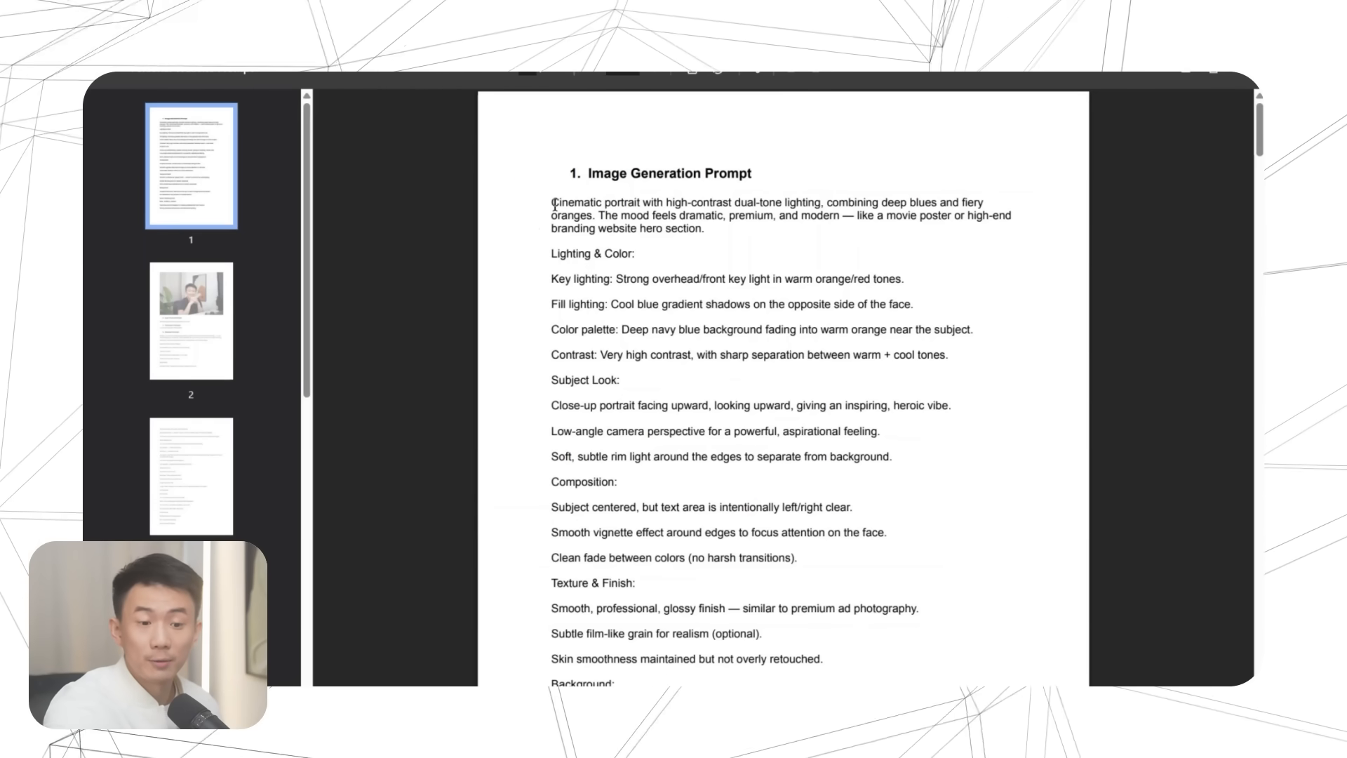
# - Copy the Image Generation Prompt text from the PDF into Whisk and generate the cinematic portraits from it
pyautogui.moveTo(553, 203); pyautogui.dragTo(618, 684)
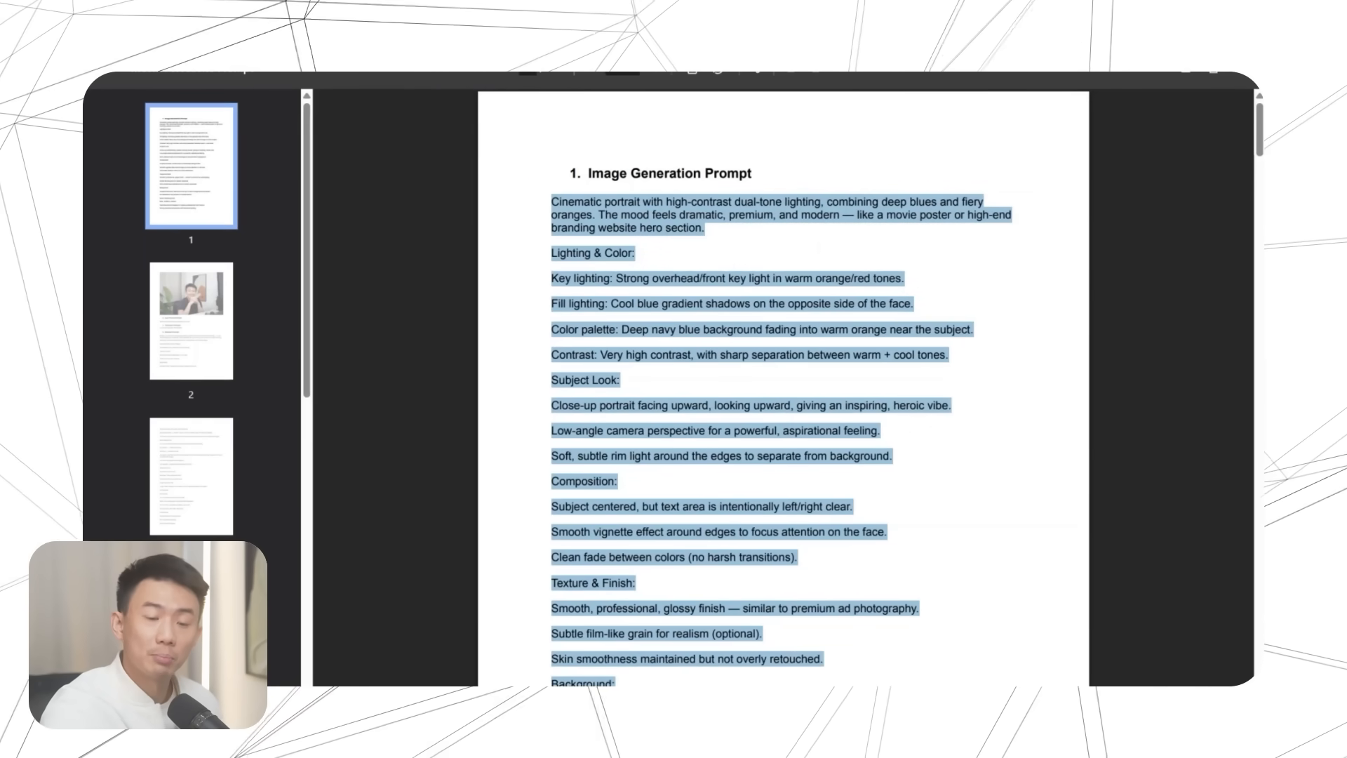
pyautogui.moveTo(617, 684); pyautogui.dragTo(810, 664)
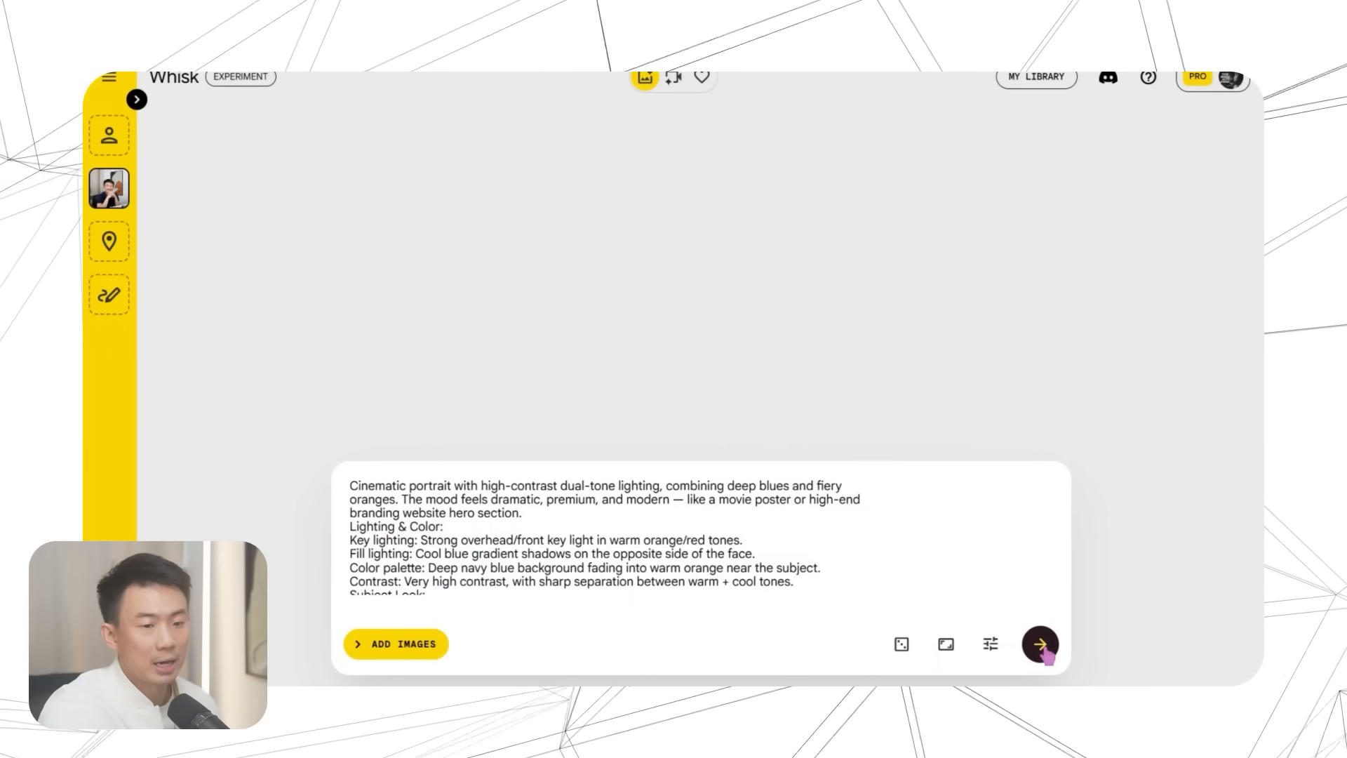
pyautogui.click(1043, 650)
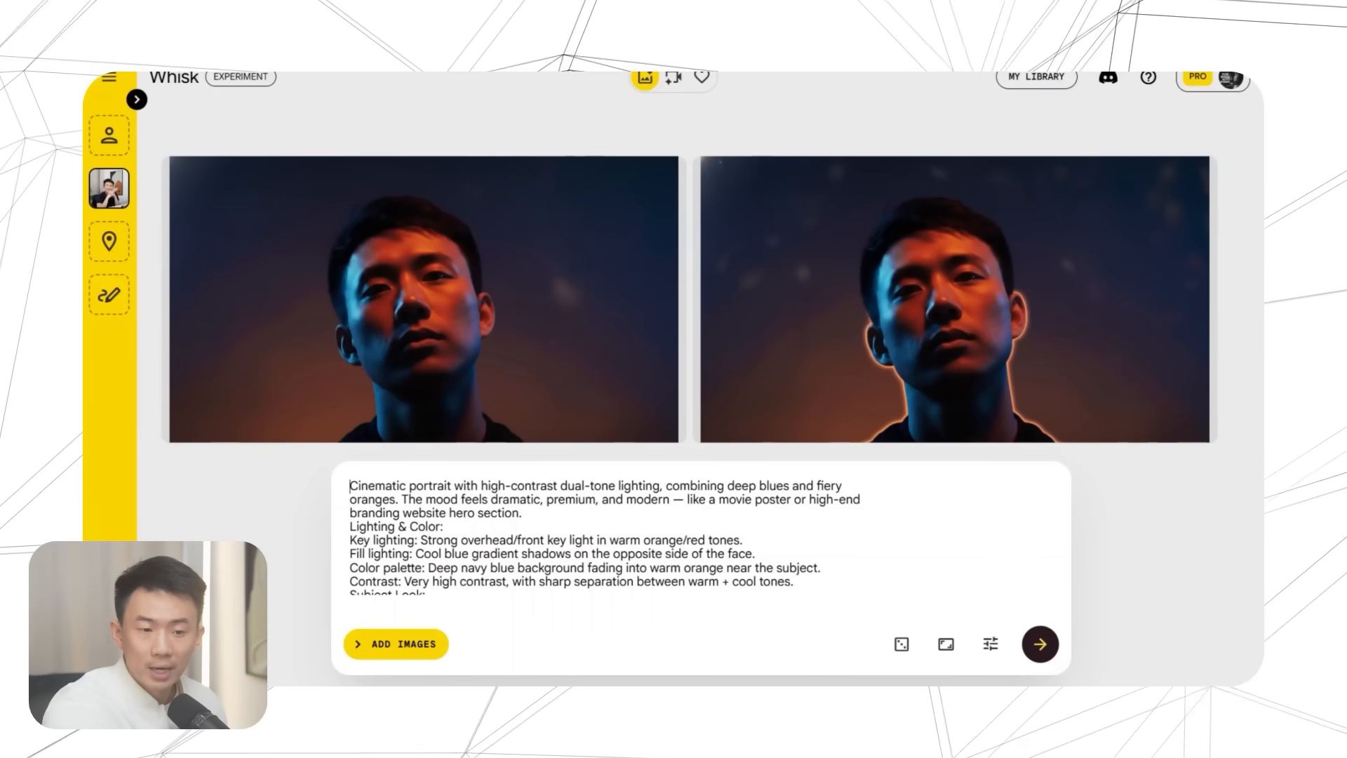
pyautogui.moveTo(802, 429)
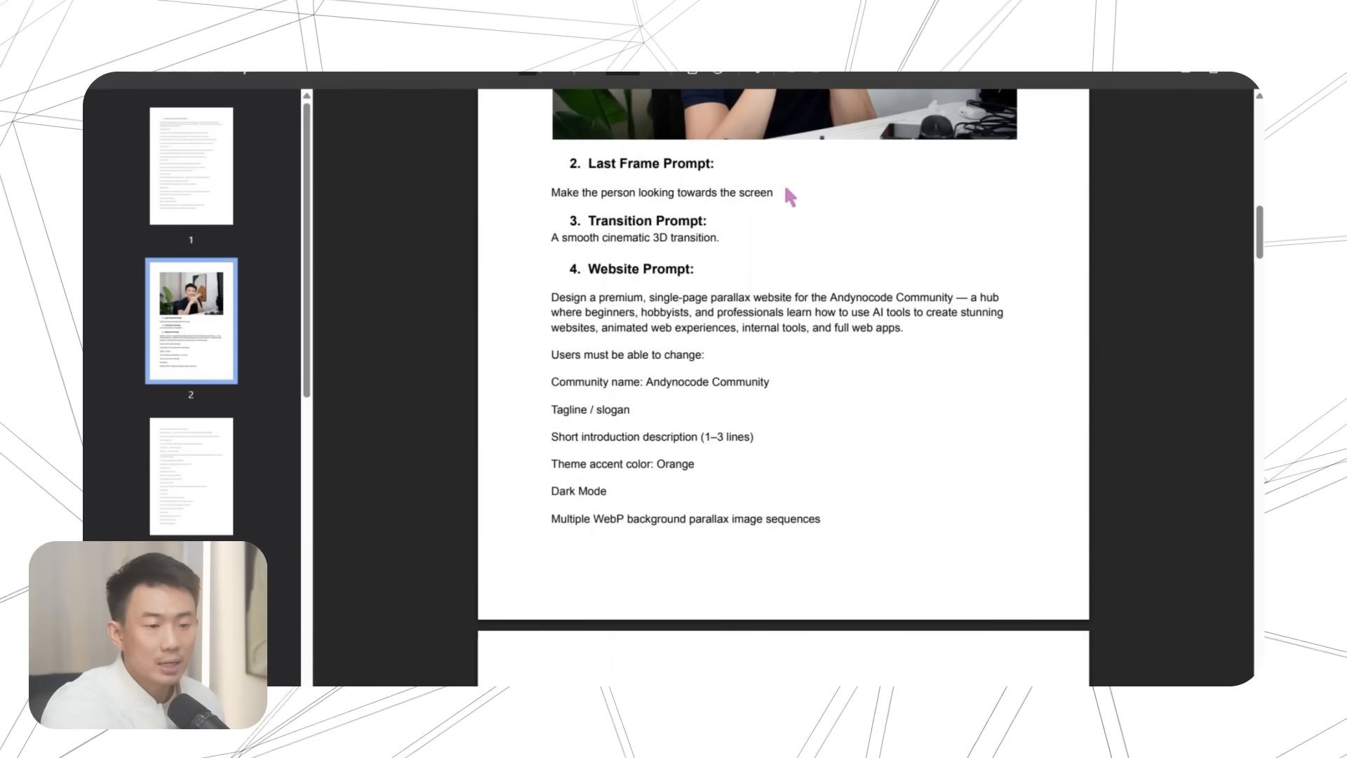
# - Replace the Whisk prompt with the PDF's Last Frame Prompt, "Make the person looking towards the screen"
pyautogui.moveTo(780, 191); pyautogui.dragTo(542, 191)
pyautogui.hotkey('ctrl', 'c')
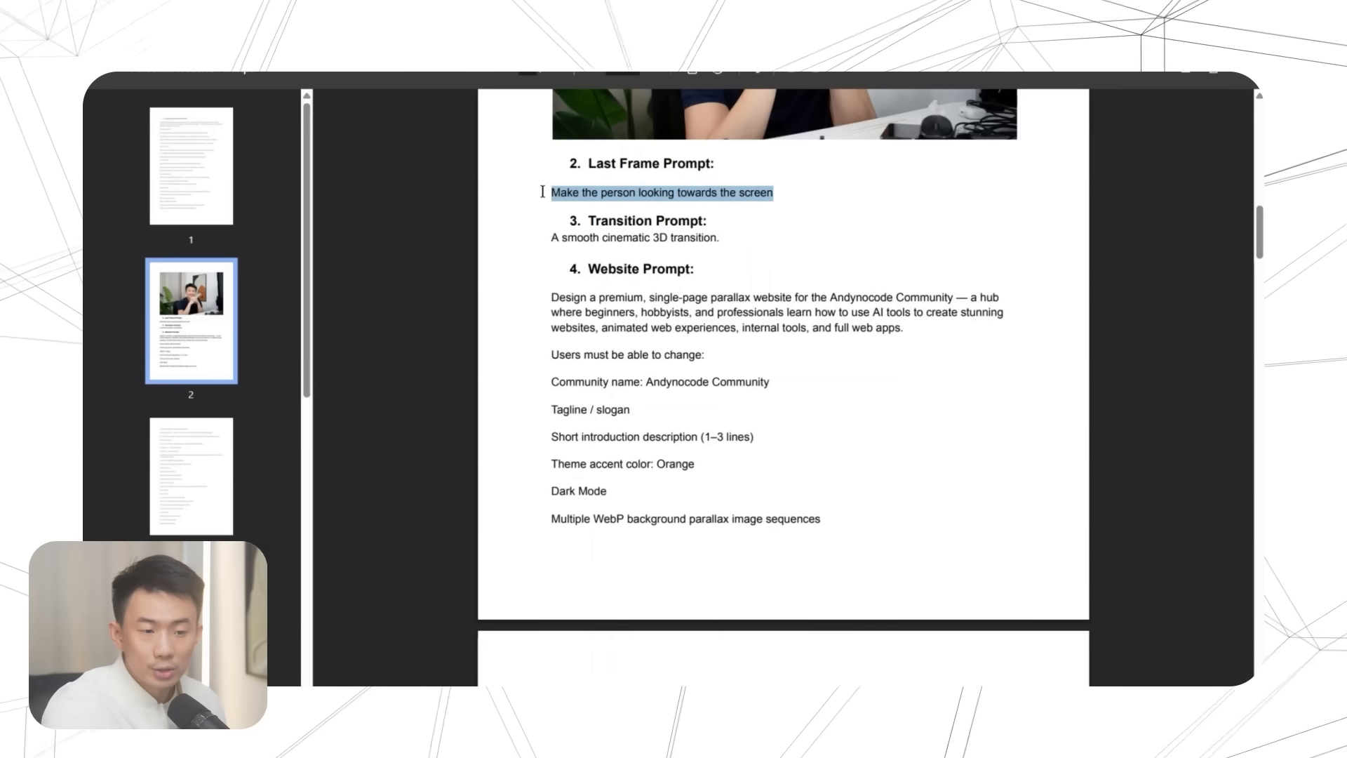
pyautogui.click(542, 192)
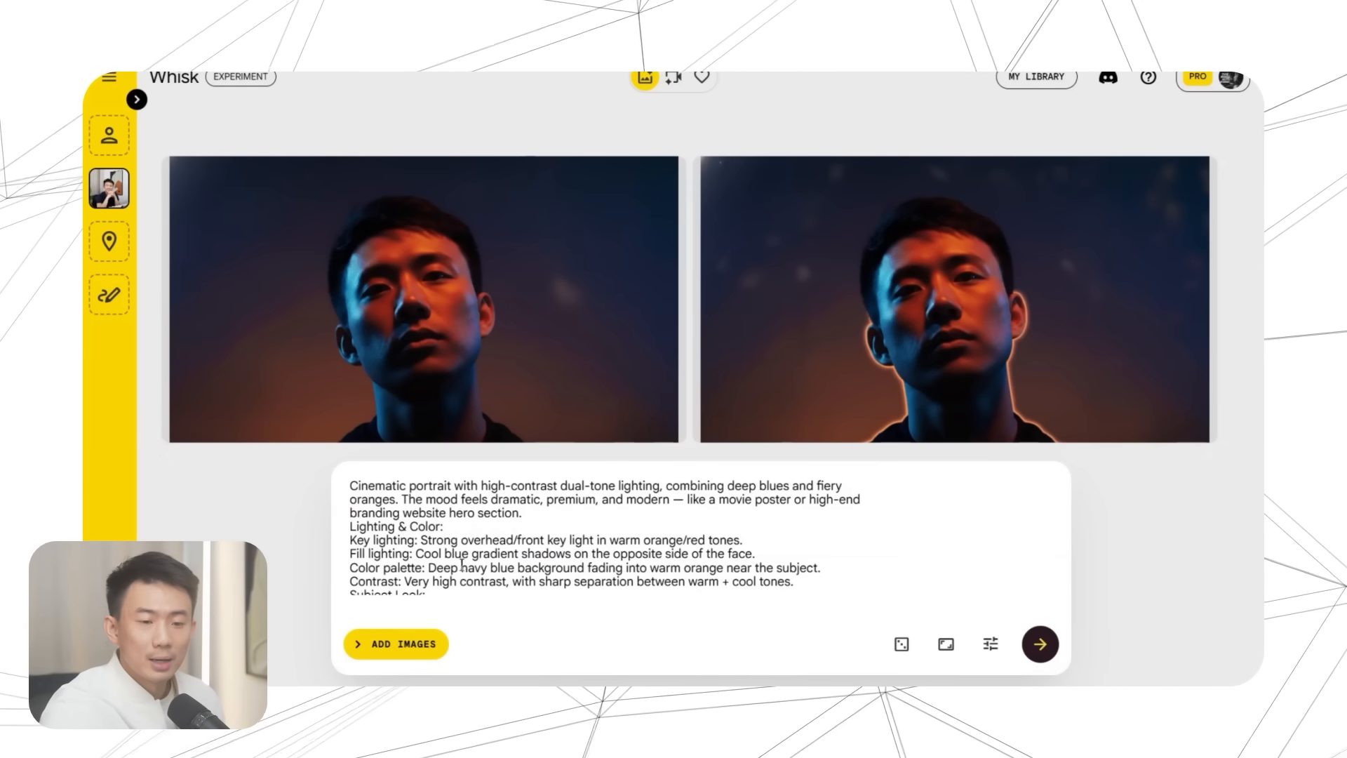
pyautogui.moveTo(351, 487); pyautogui.dragTo(729, 639)
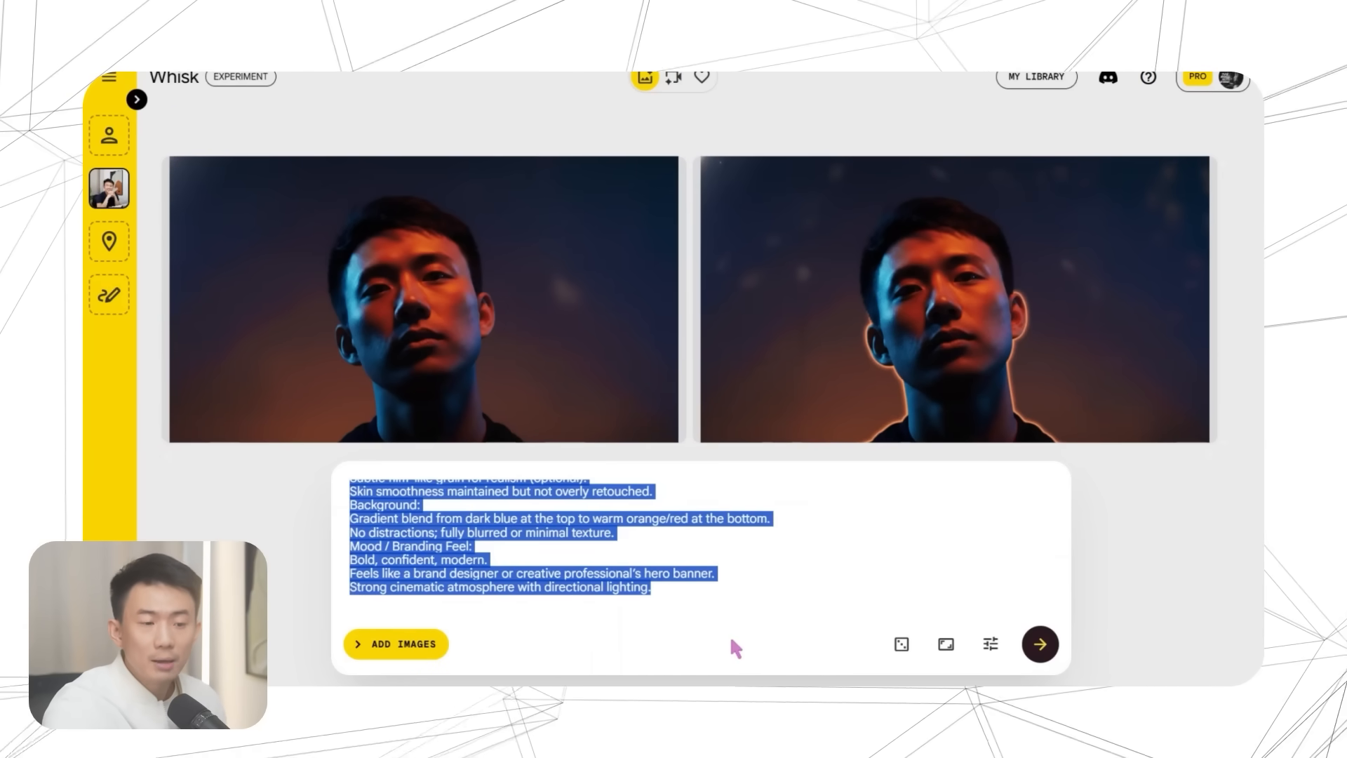
pyautogui.hotkey('ctrl', 'v')
# - Use a generated portrait as the subject image, delete the original subject photo, and generate the last-frame images
pyautogui.moveTo(416, 339); pyautogui.dragTo(134, 105)
pyautogui.click(137, 100)
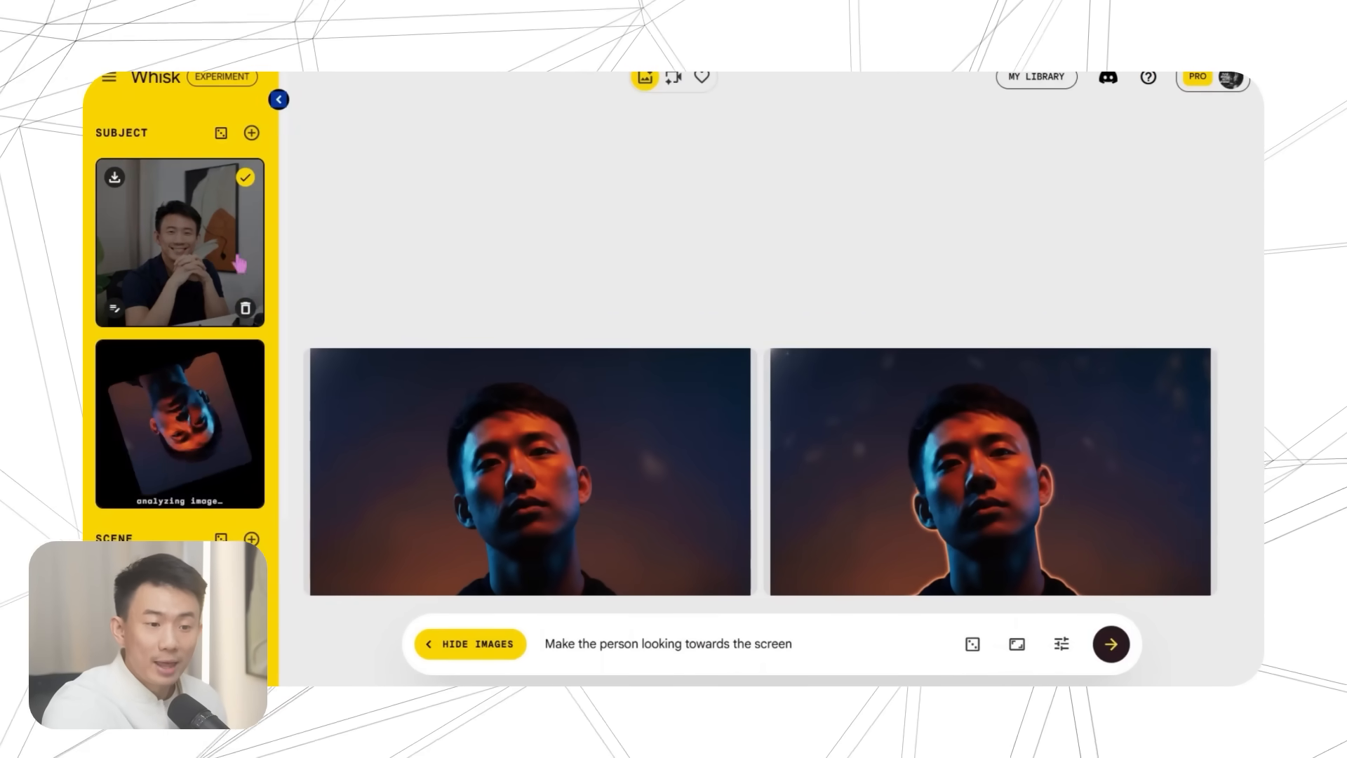
pyautogui.click(244, 307)
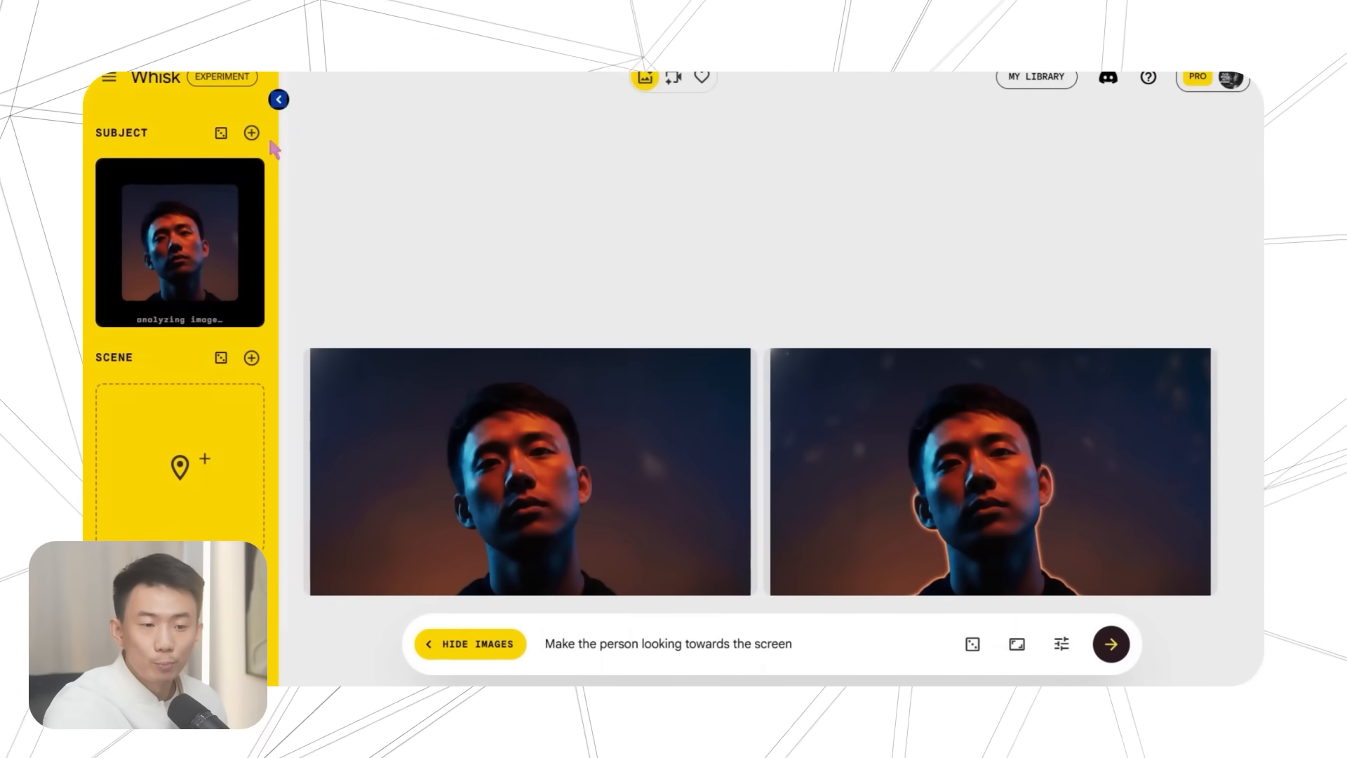
pyautogui.click(278, 99)
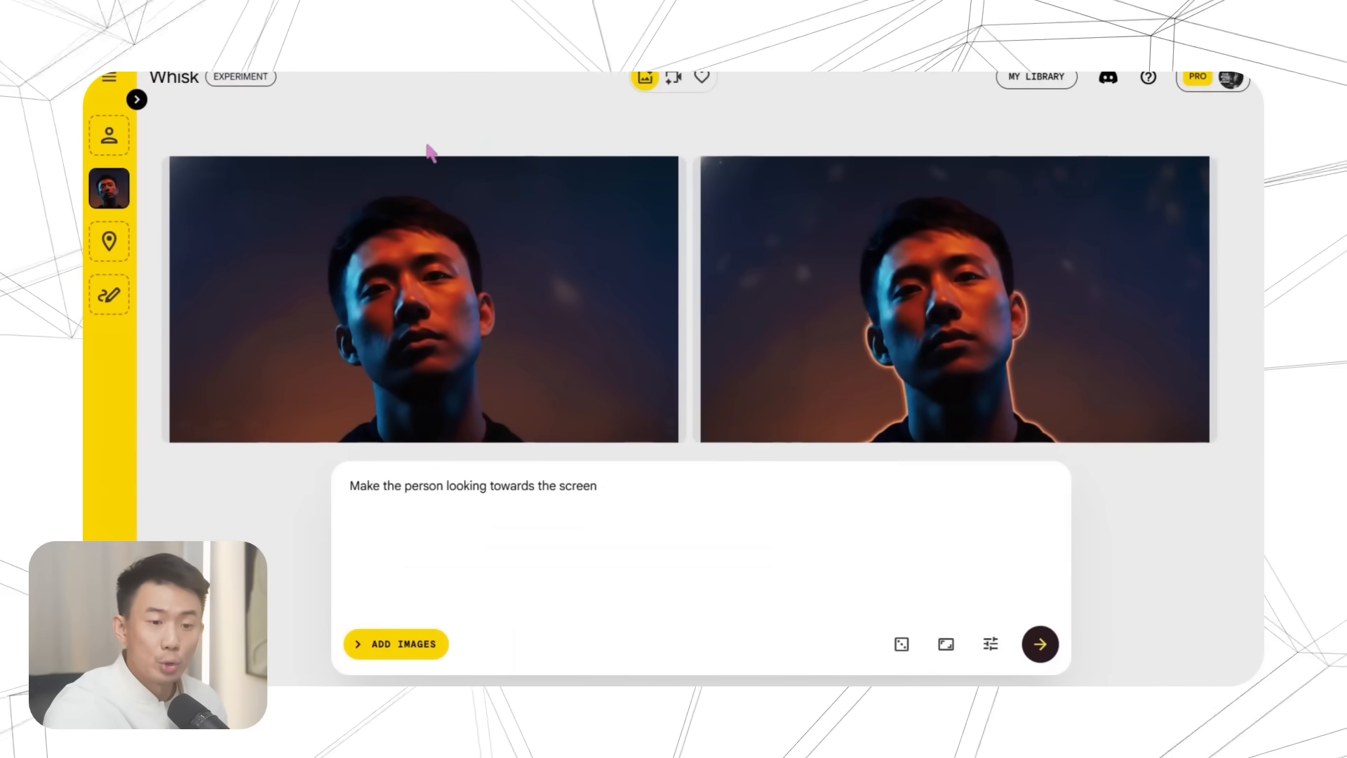
pyautogui.click(1042, 654)
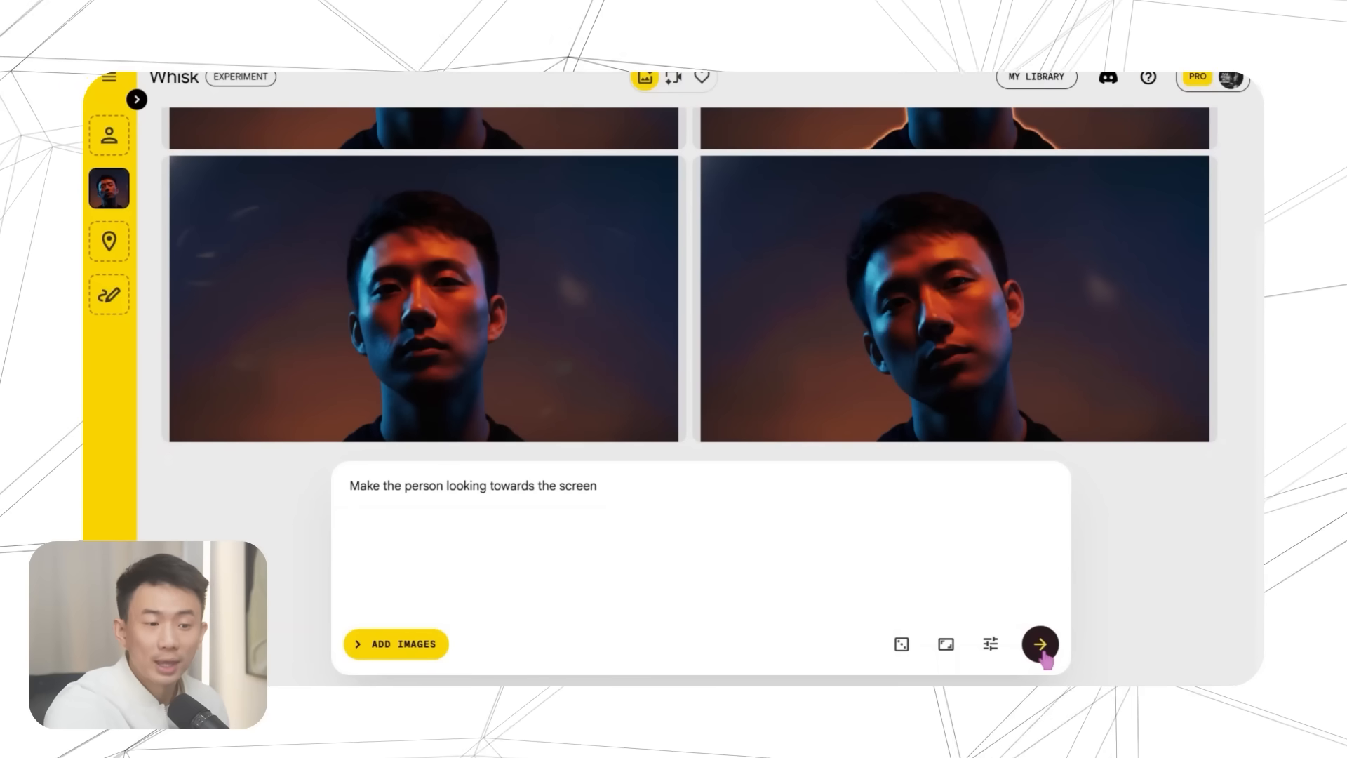
pyautogui.moveTo(271, 292)
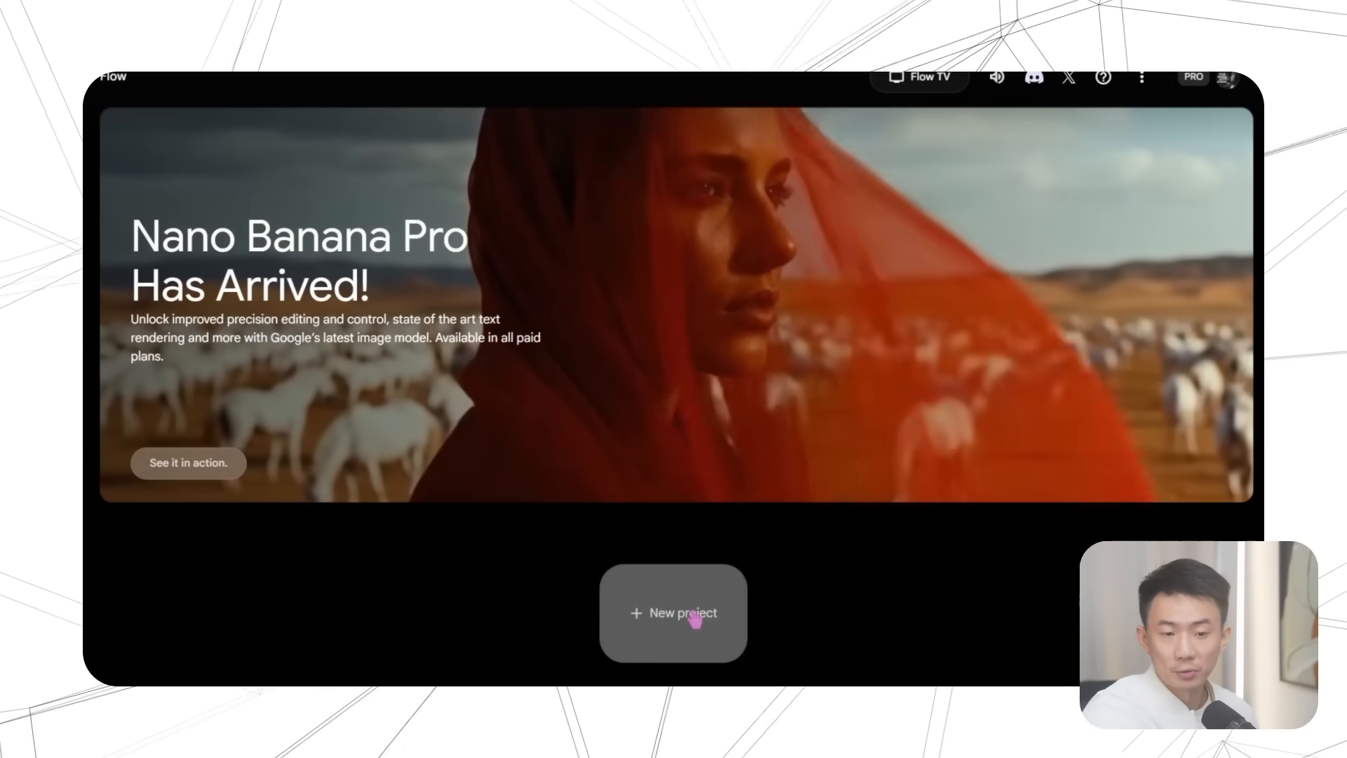
# - Create a new project in Flow and set its generation mode to Frames to Video
pyautogui.click(694, 616)
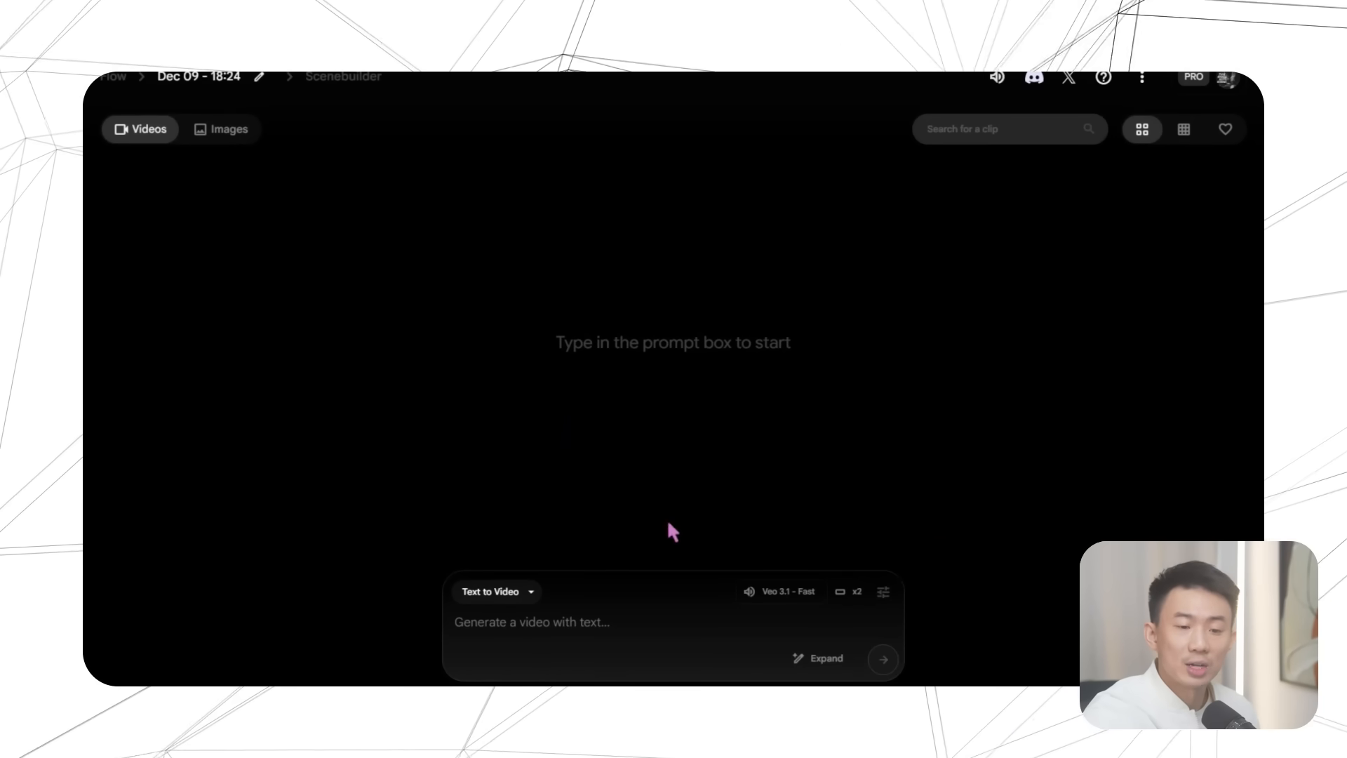
pyautogui.click(503, 598)
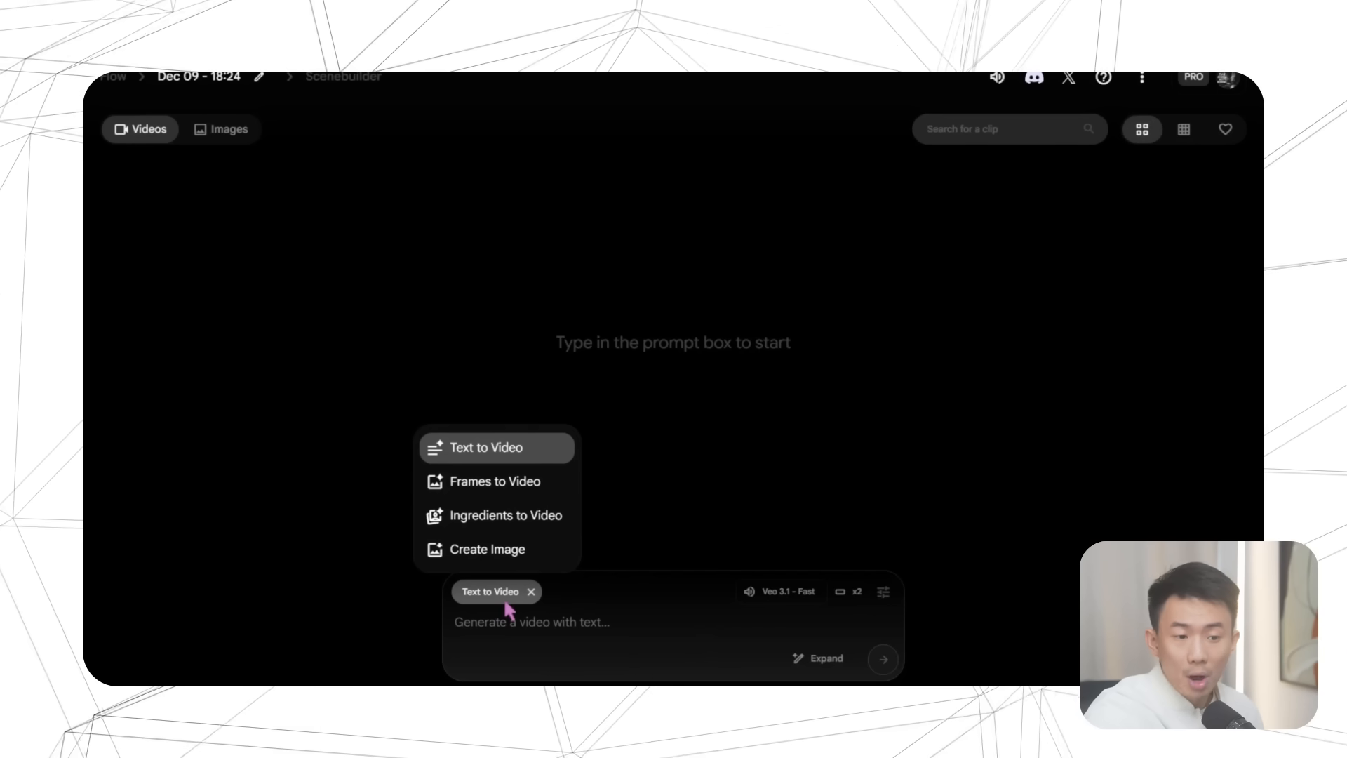
pyautogui.click(505, 491)
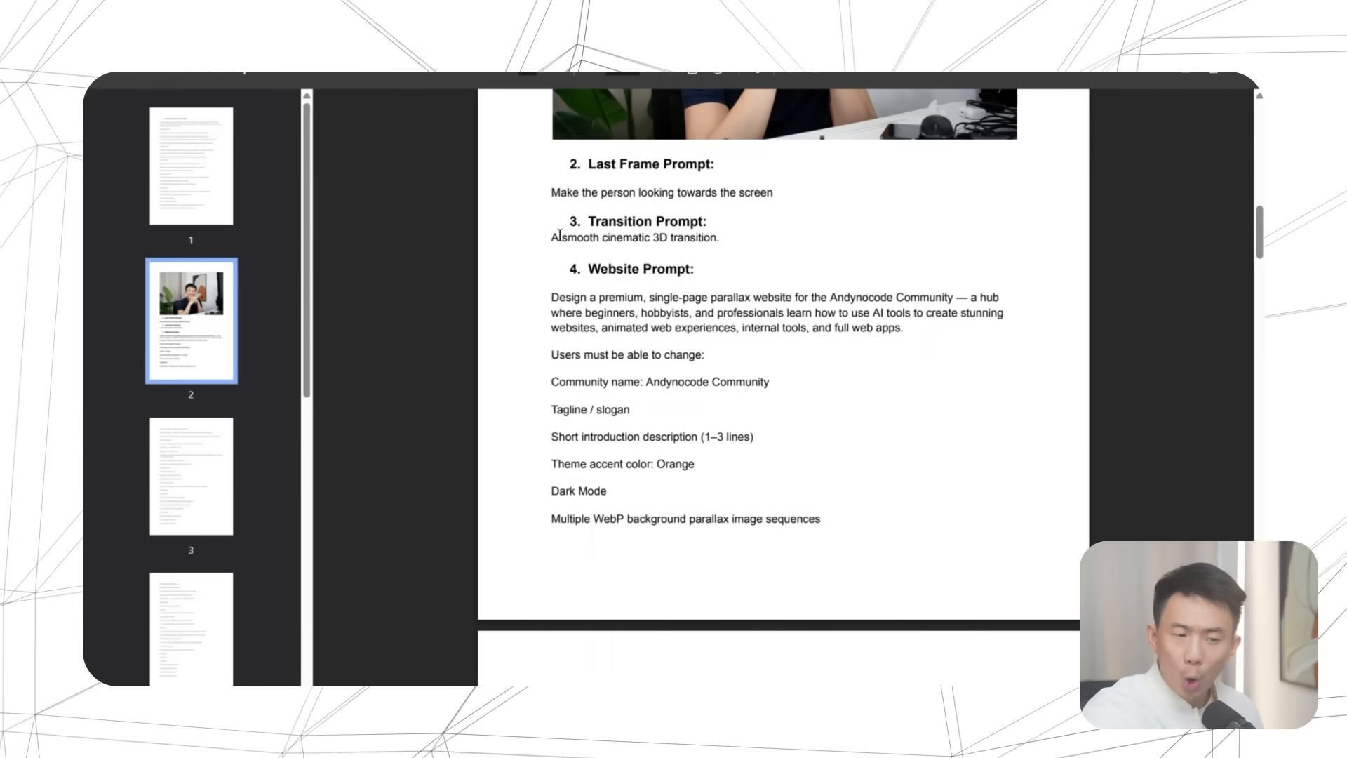
# - Copy "A smooth cinematic 3D transition." from the PDF into Flow's prompt and generate the video from the two portrait frames
pyautogui.moveTo(592, 242); pyautogui.dragTo(674, 246)
pyautogui.hotkey('ctrl', 'c')
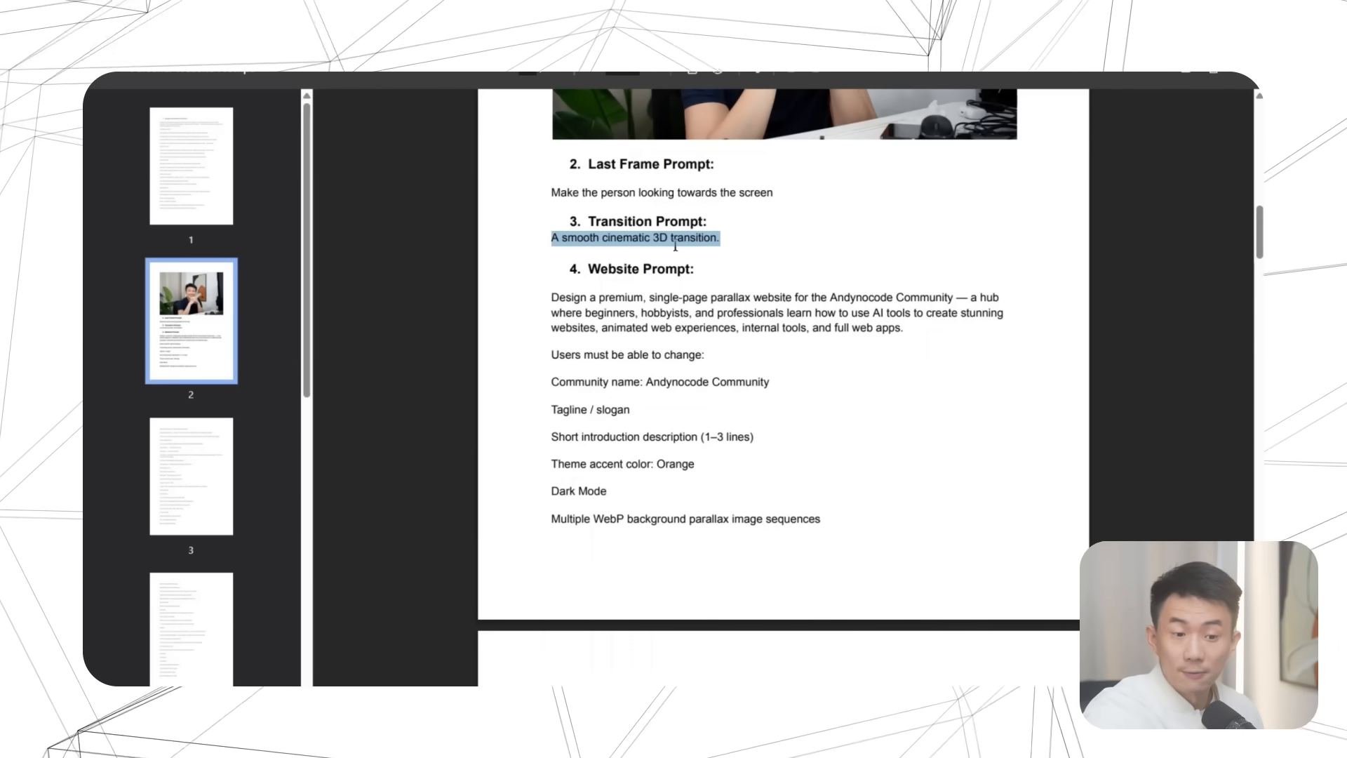
pyautogui.click(723, 216)
pyautogui.hotkey('alt', 'Tab')
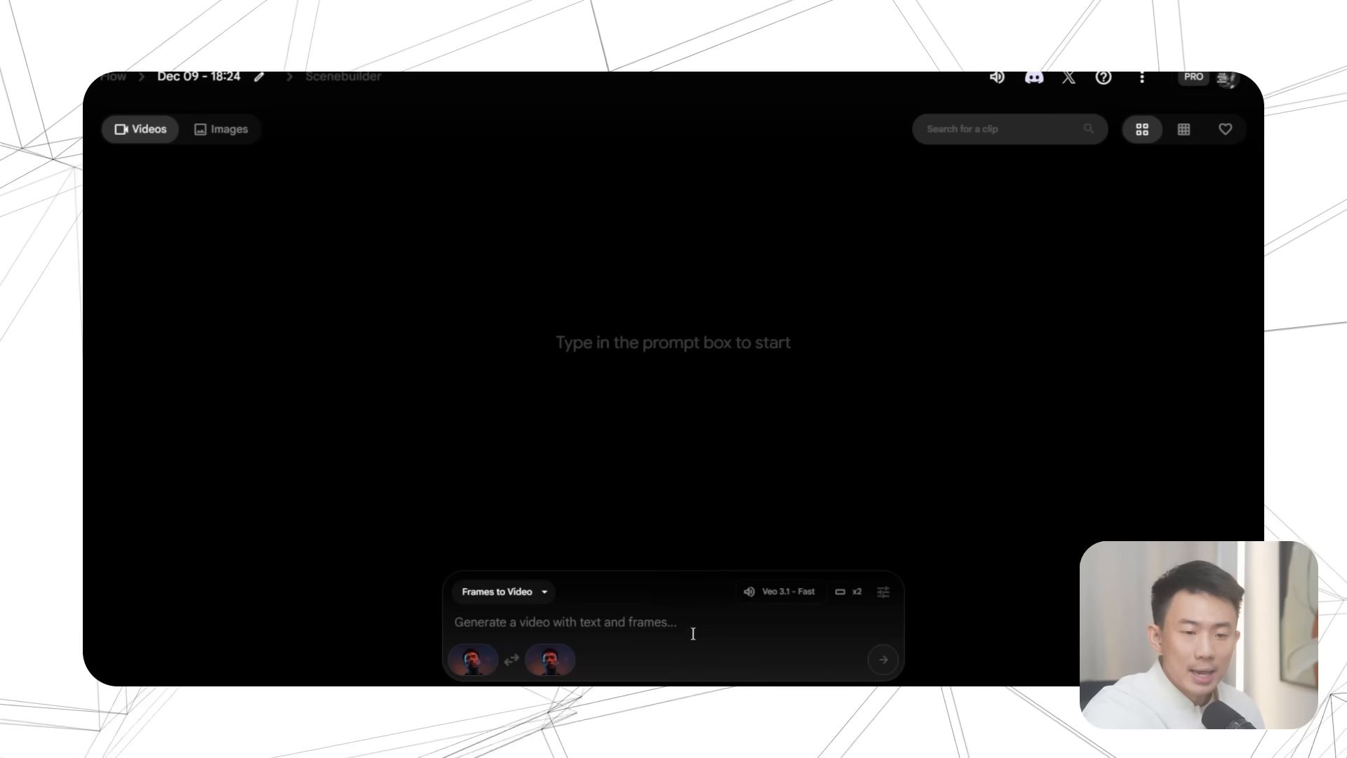
pyautogui.hotkey('ctrl', 'v')
pyautogui.press('Return')
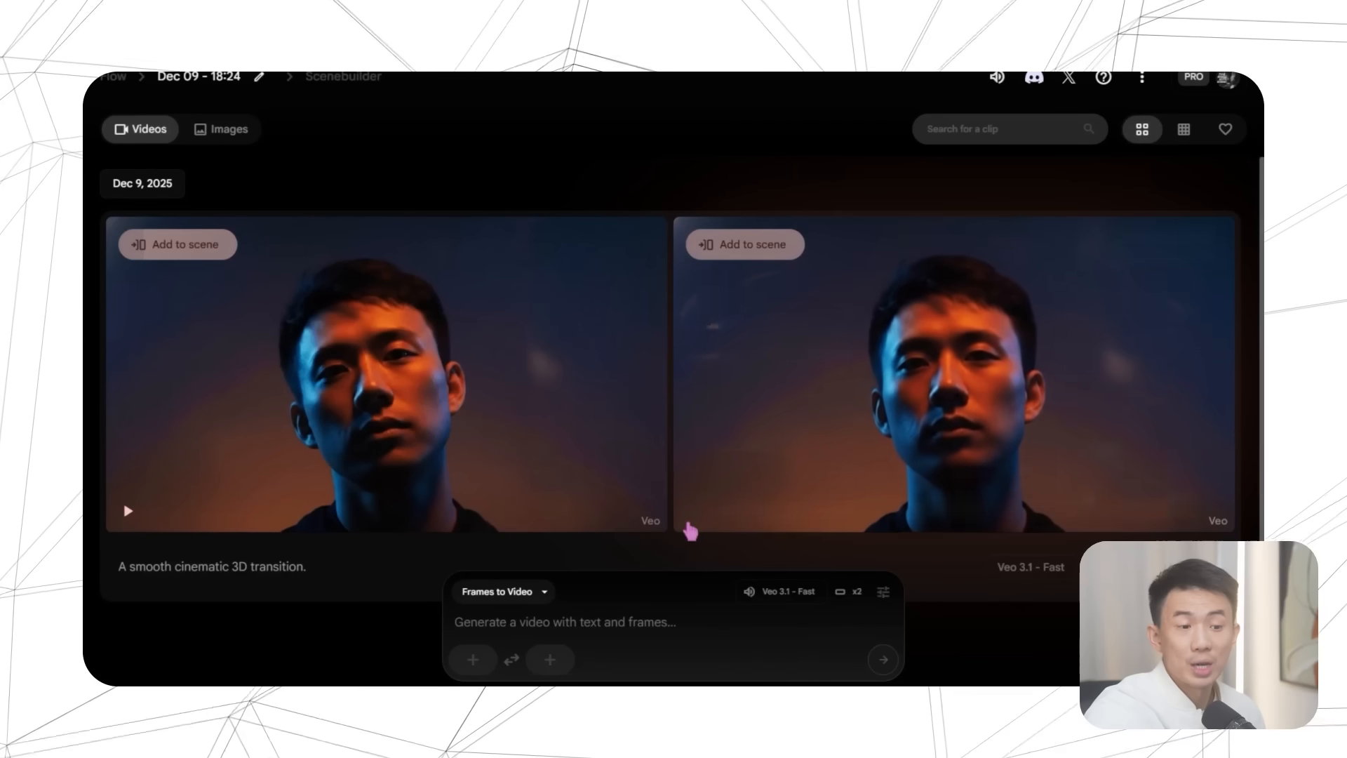
# - Download the first generated transition video
pyautogui.moveTo(511, 364)
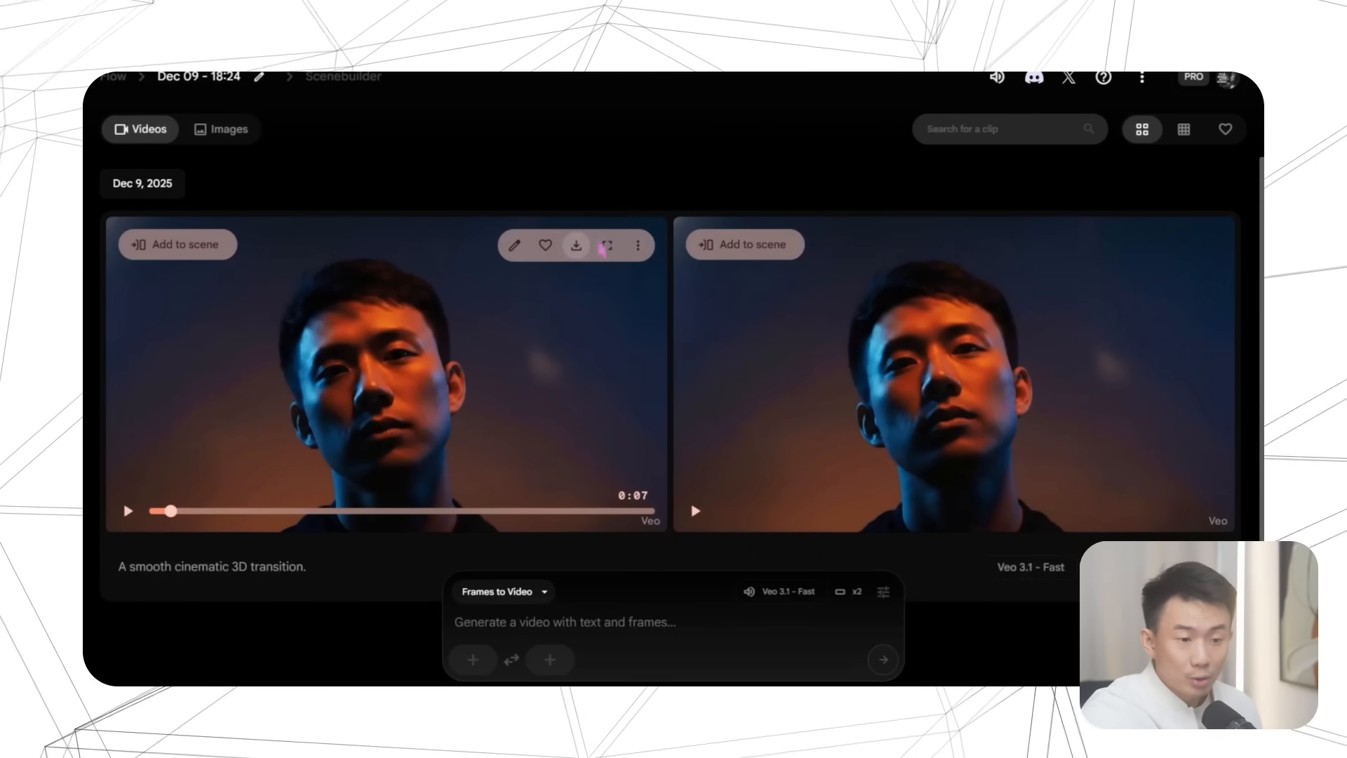
pyautogui.click(576, 246)
pyautogui.click(522, 352)
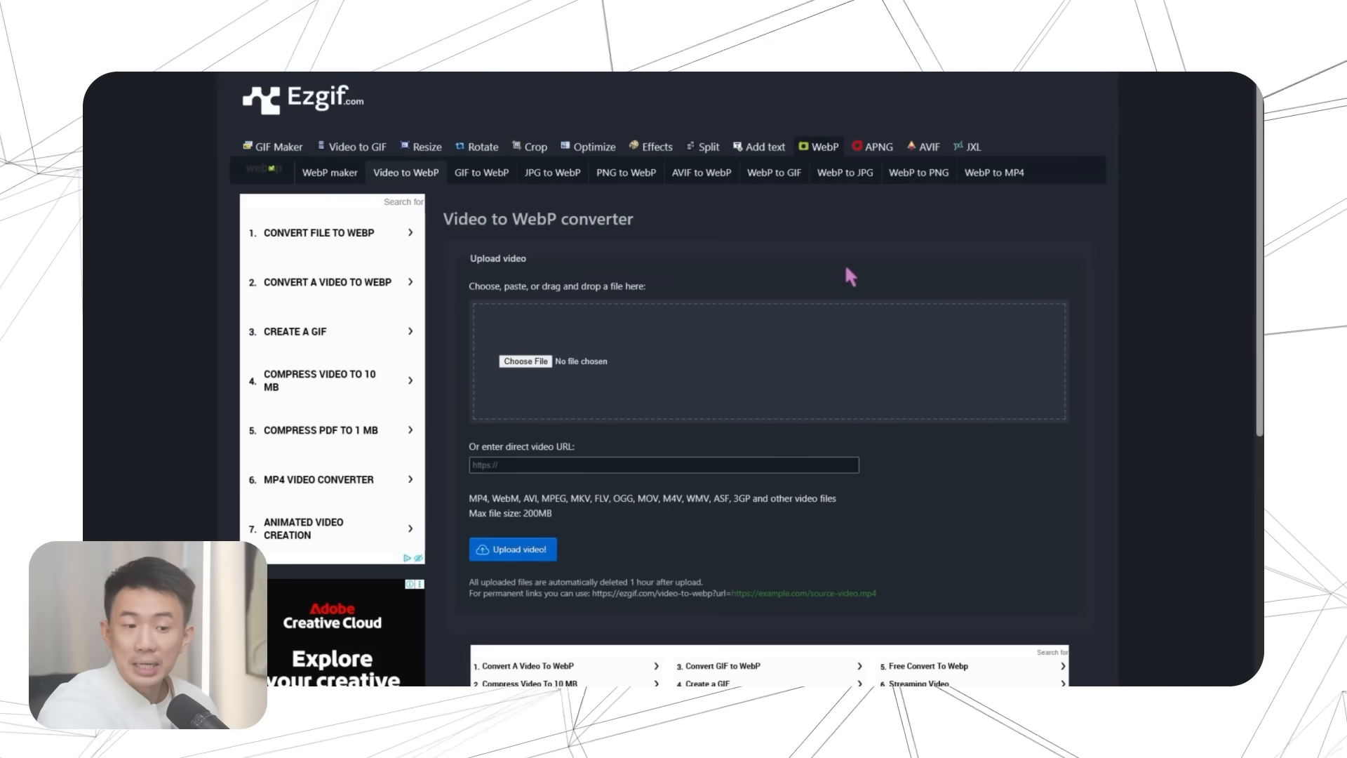
# - Upload the transition video to Ezgif's Video to WebP converter and convert it to WebP at 25 FPS
pyautogui.moveTo(845, 263); pyautogui.dragTo(608, 332)
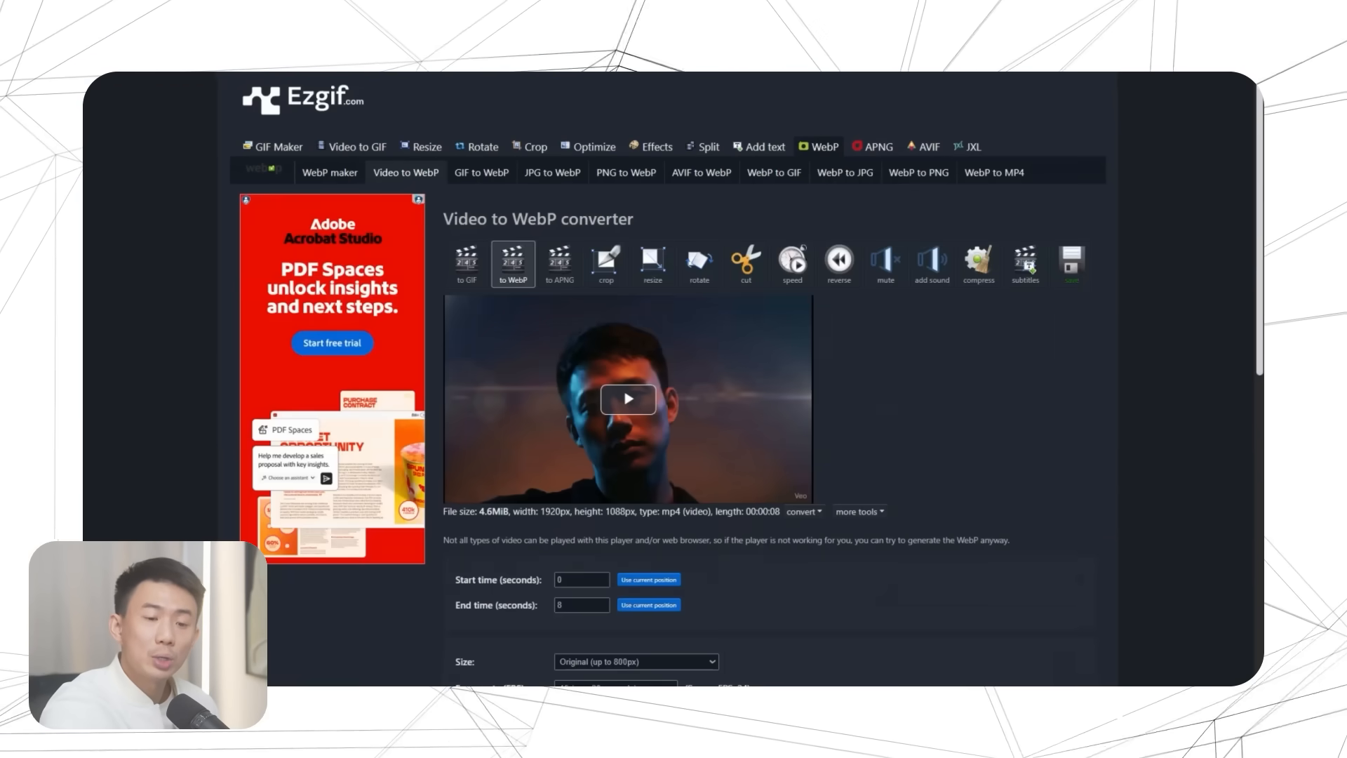
pyautogui.scroll(-4, 1196, 321)
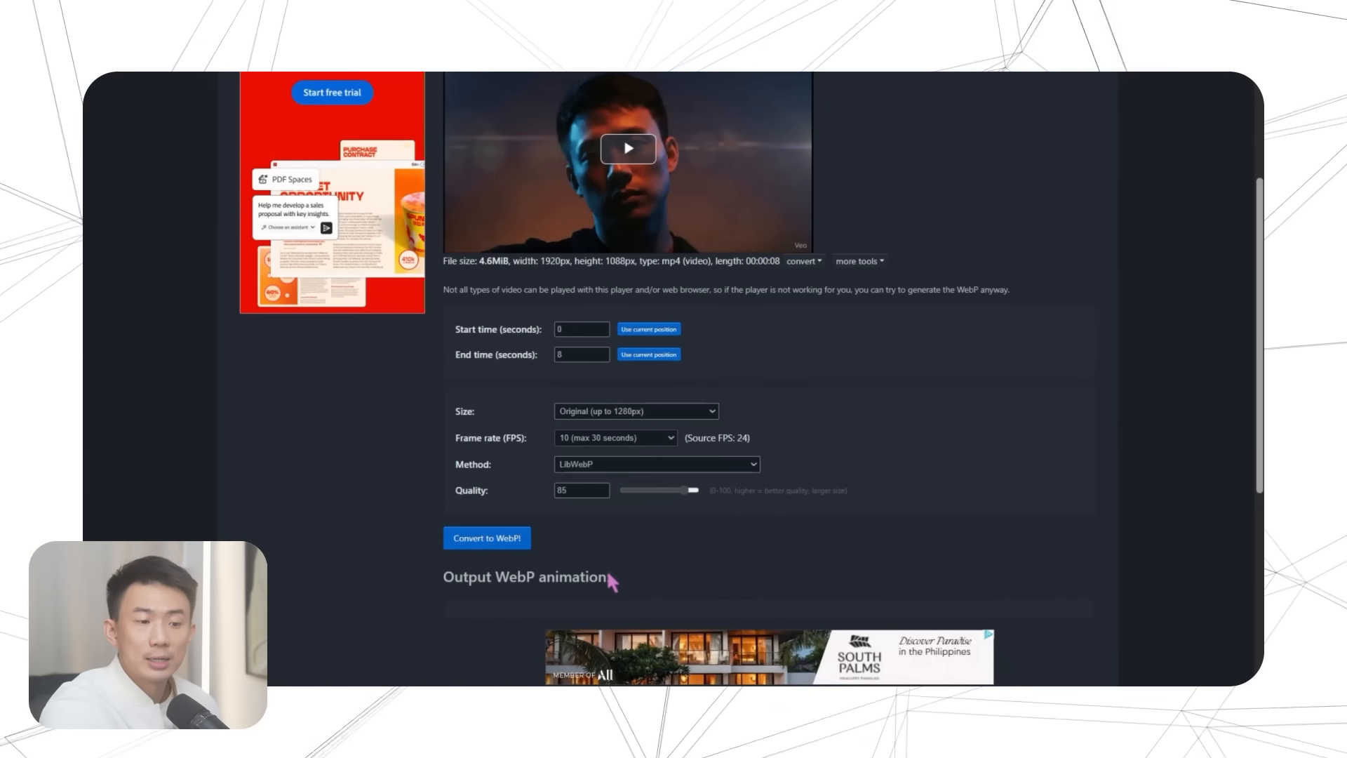
pyautogui.click(604, 591)
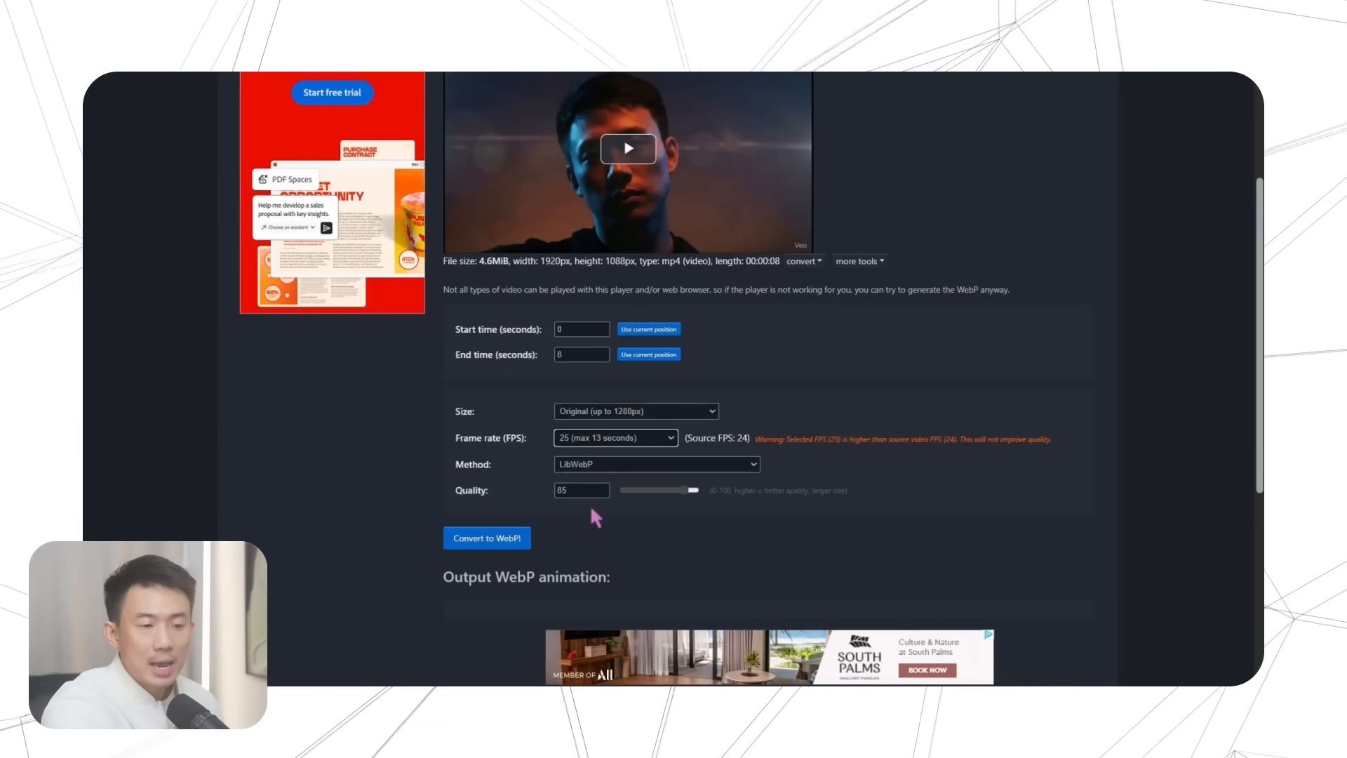
pyautogui.click(504, 549)
pyautogui.scroll(-2, 505, 554)
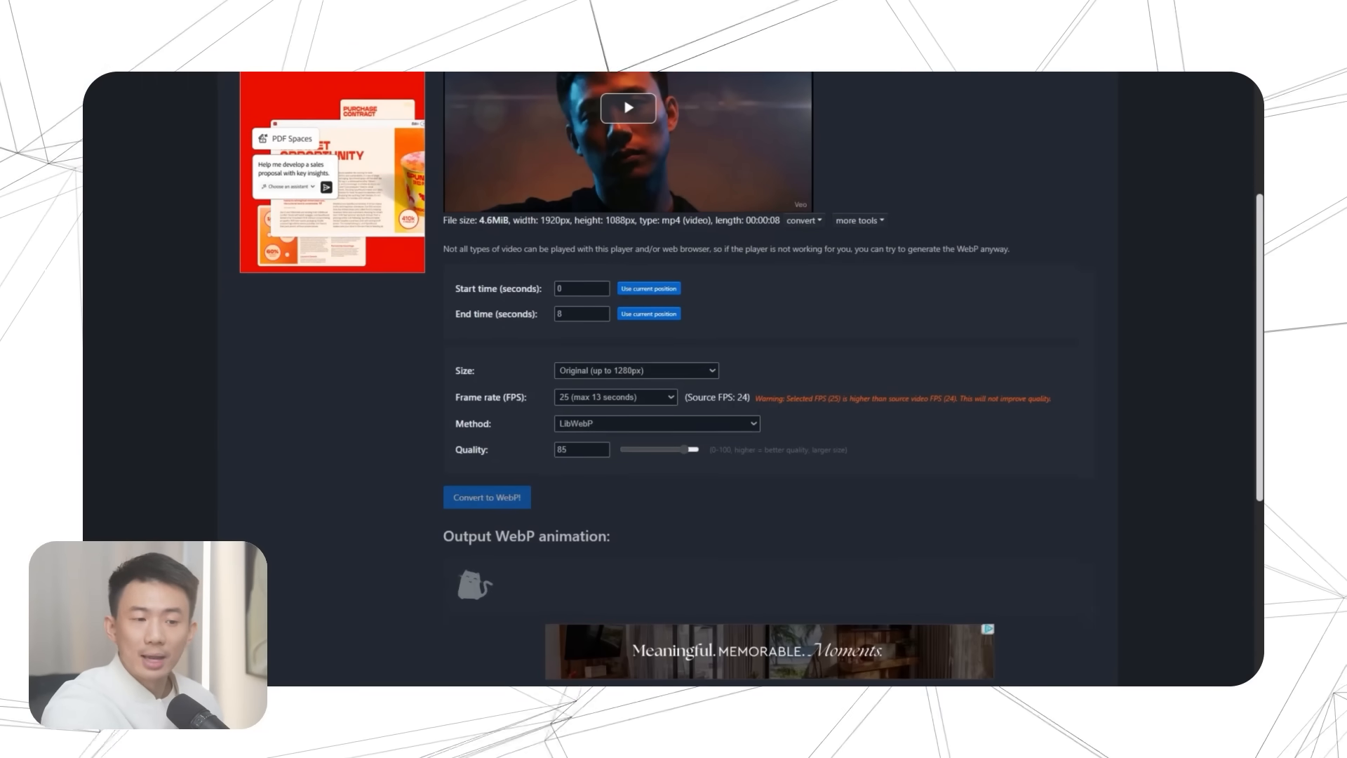
pyautogui.scroll(-3, 769, 379)
pyautogui.scroll(1, 768, 379)
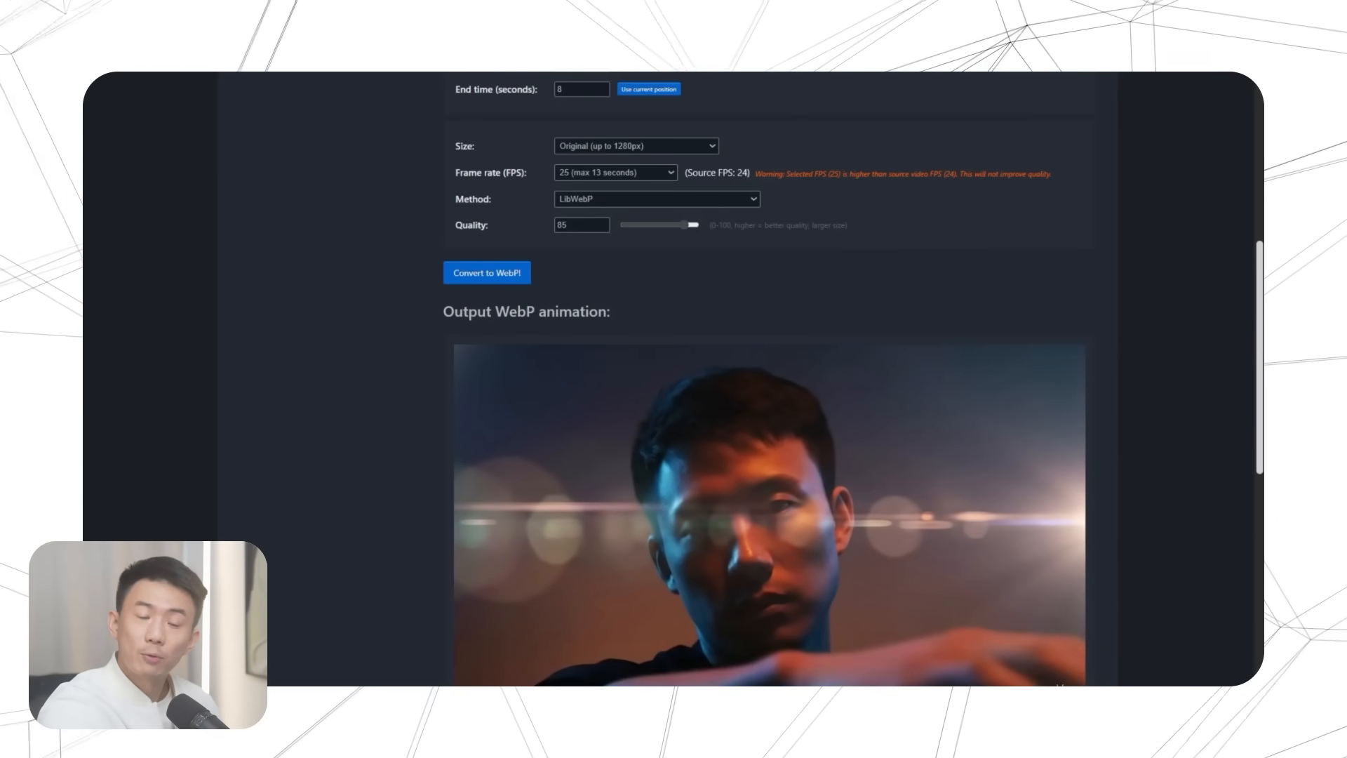
# - Split the converted animation into individual frames with WebP as the output format
pyautogui.scroll(-3, 1166, 359)
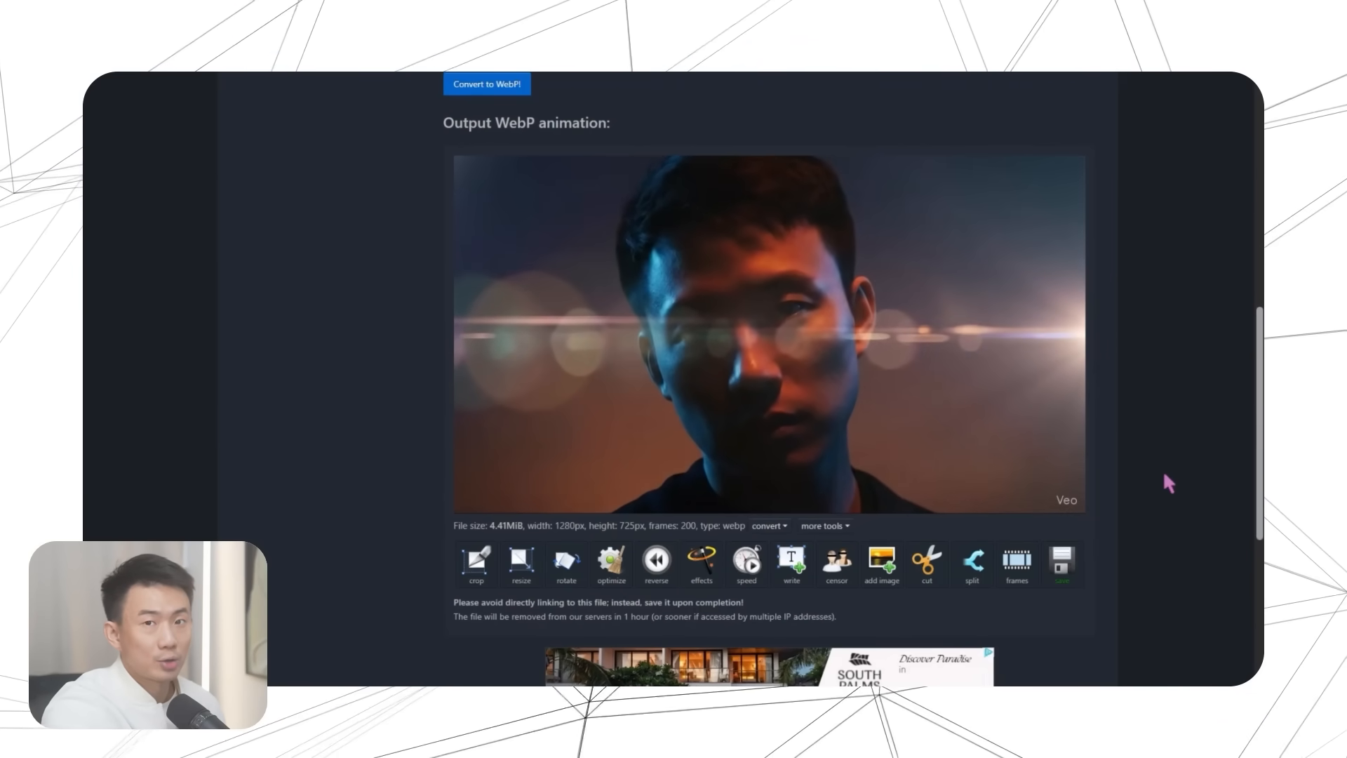
pyautogui.scroll(1, 909, 474)
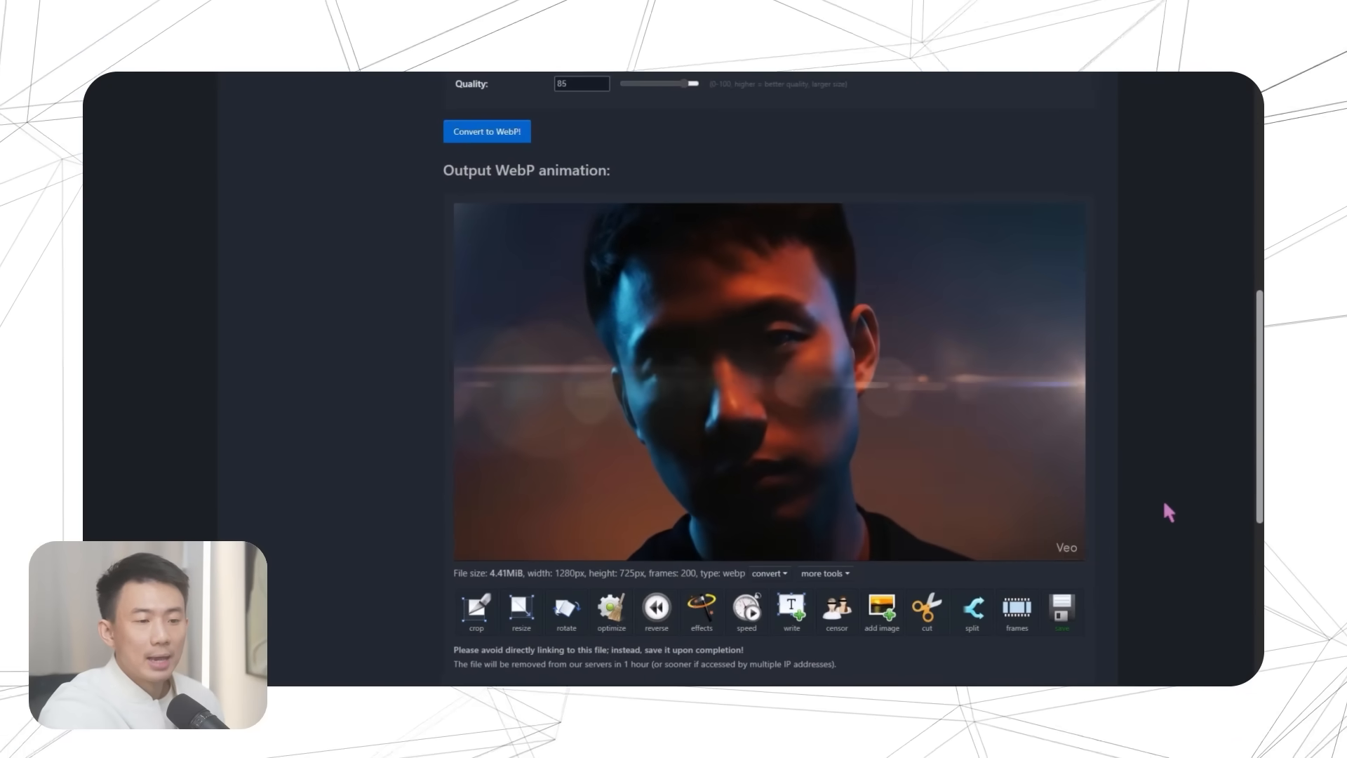
pyautogui.click(980, 618)
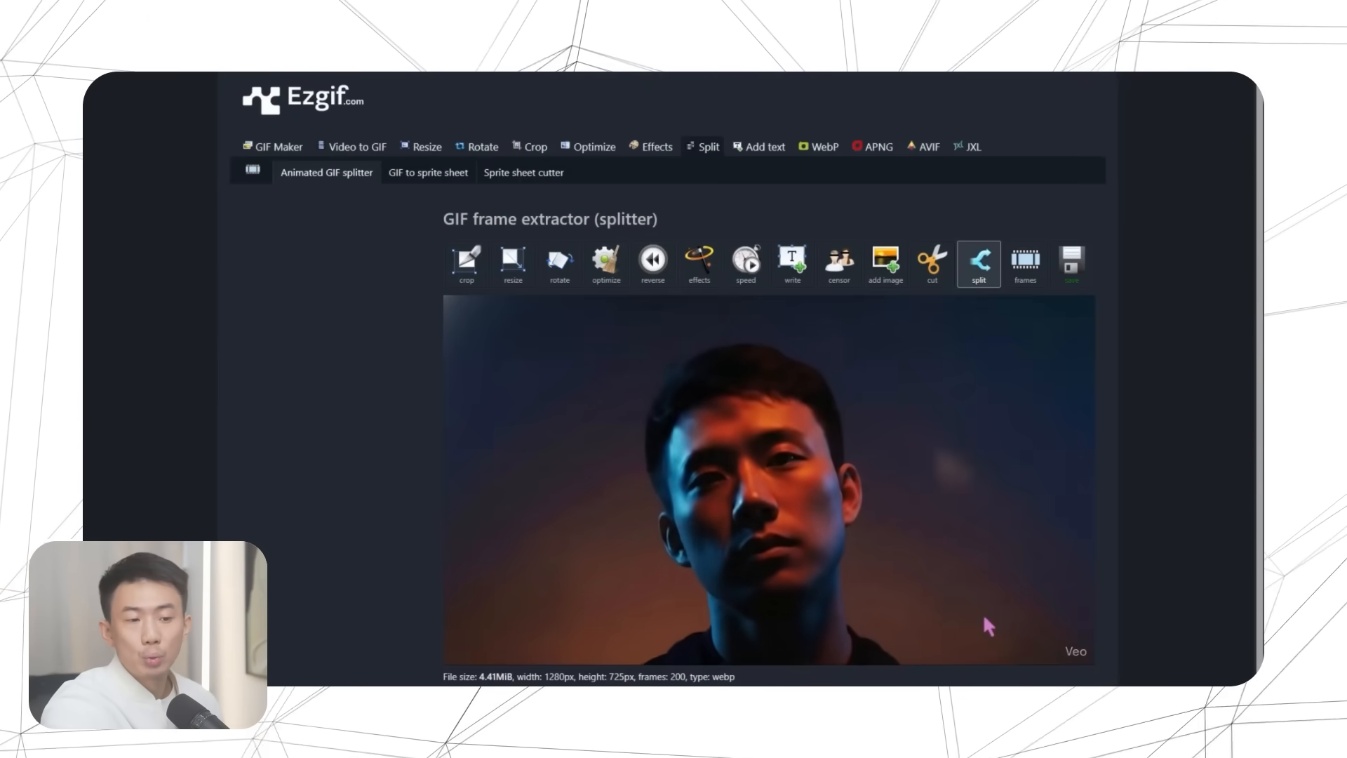
pyautogui.scroll(-5, 1218, 346)
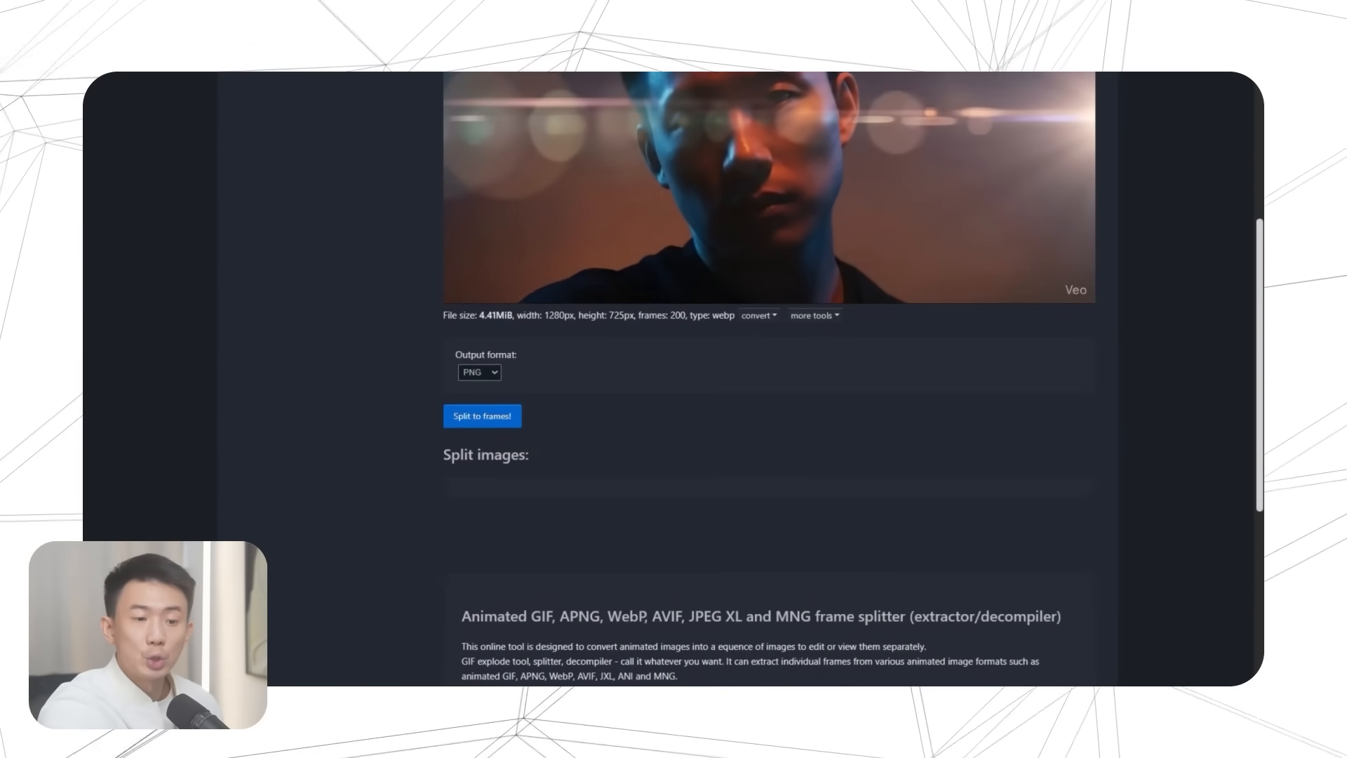
pyautogui.click(472, 375)
pyautogui.click(488, 408)
pyautogui.click(491, 416)
pyautogui.scroll(-15, 1055, 205)
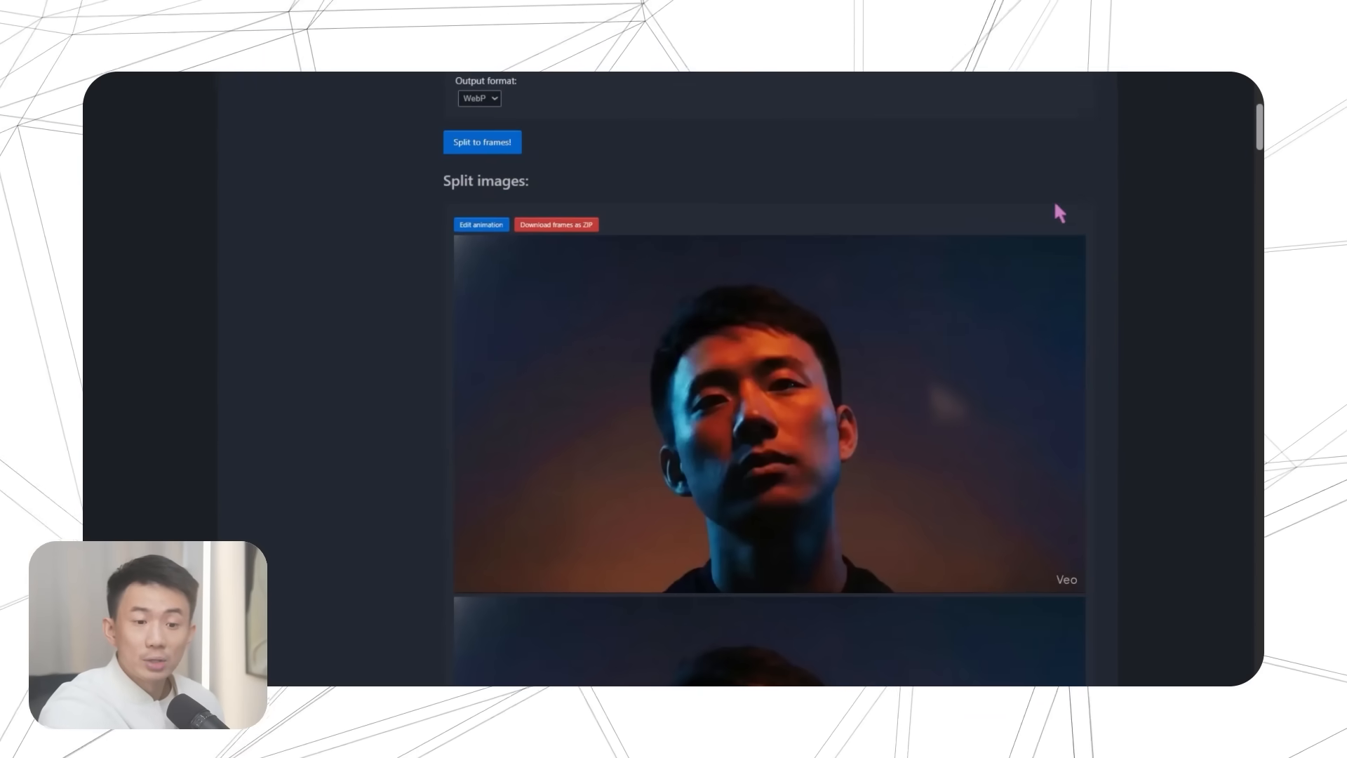
pyautogui.scroll(15, 1058, 212)
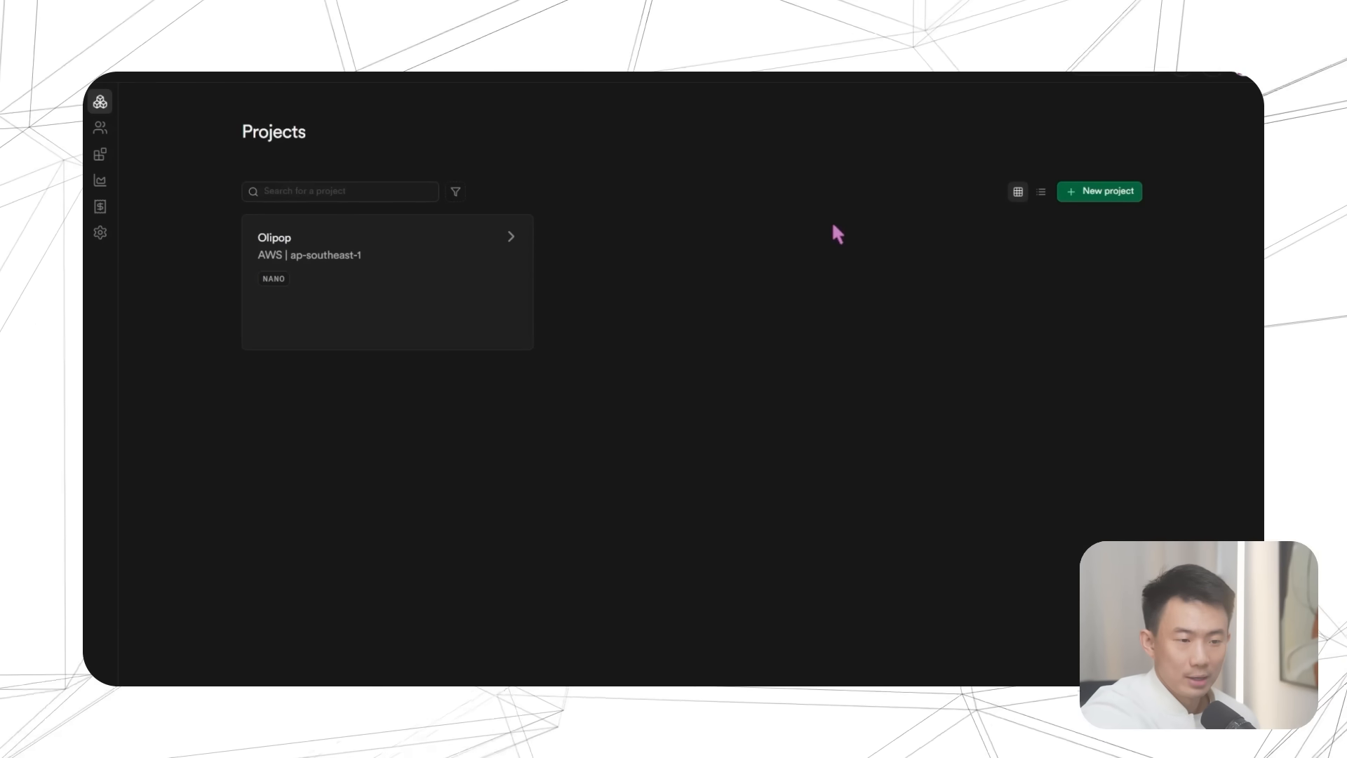
# - Create a new Supabase project named "My Website" with a generated database password
pyautogui.click(1135, 195)
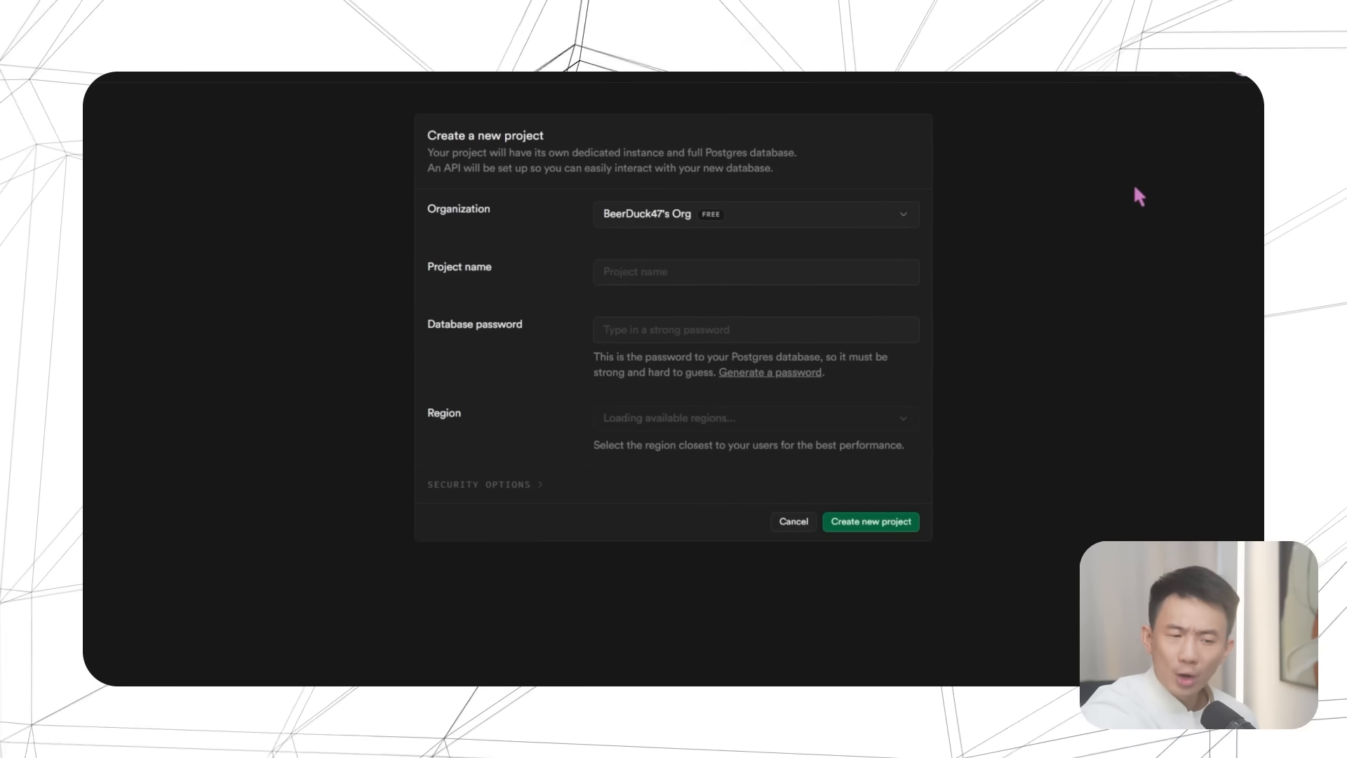
pyautogui.click(775, 266)
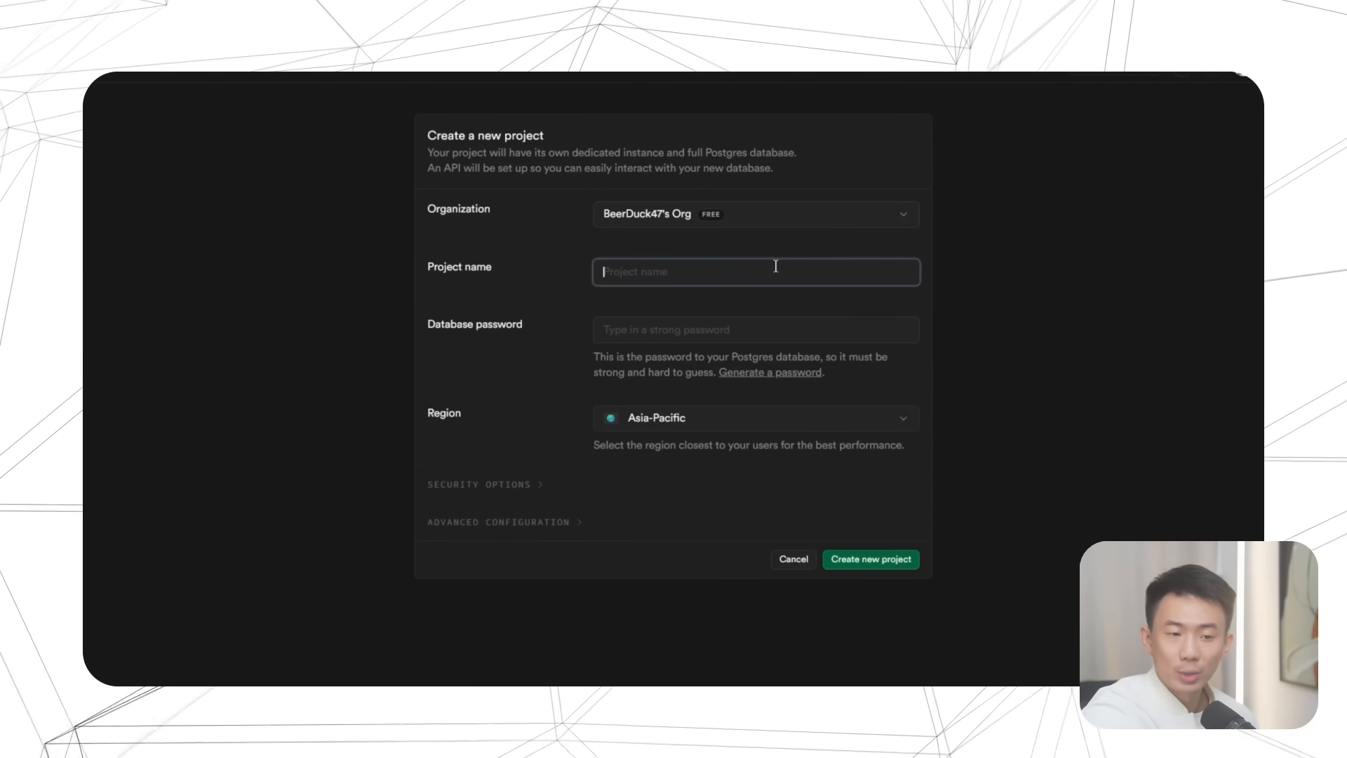
pyautogui.write('My Website')
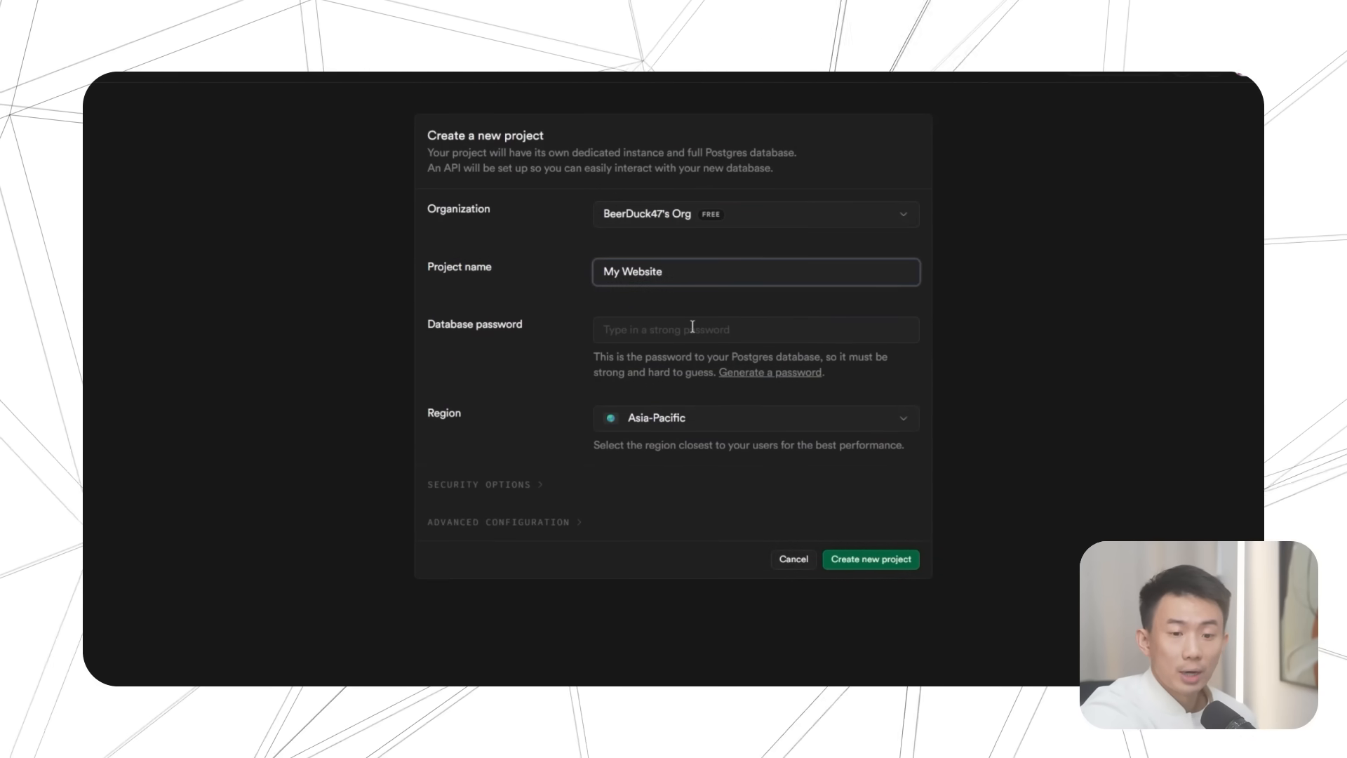
pyautogui.click(692, 326)
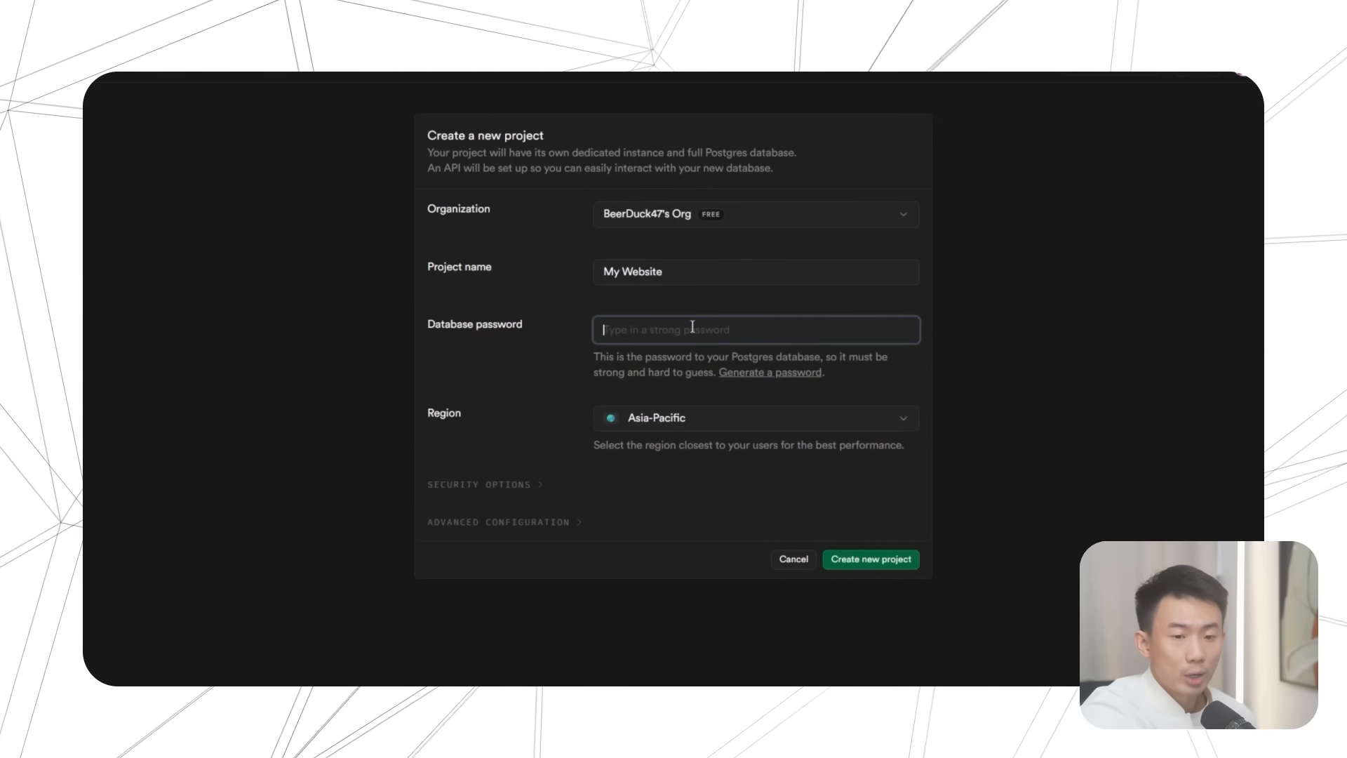
pyautogui.click(749, 373)
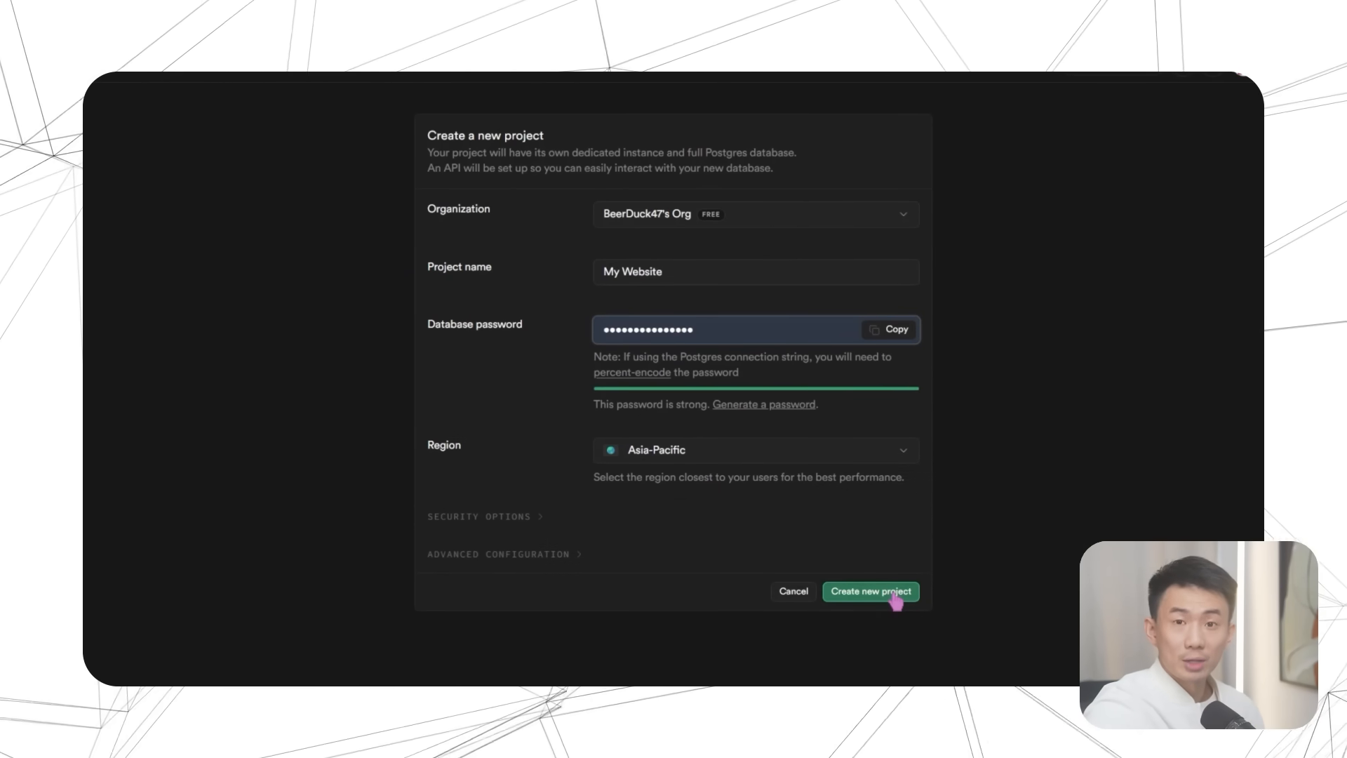
pyautogui.click(895, 596)
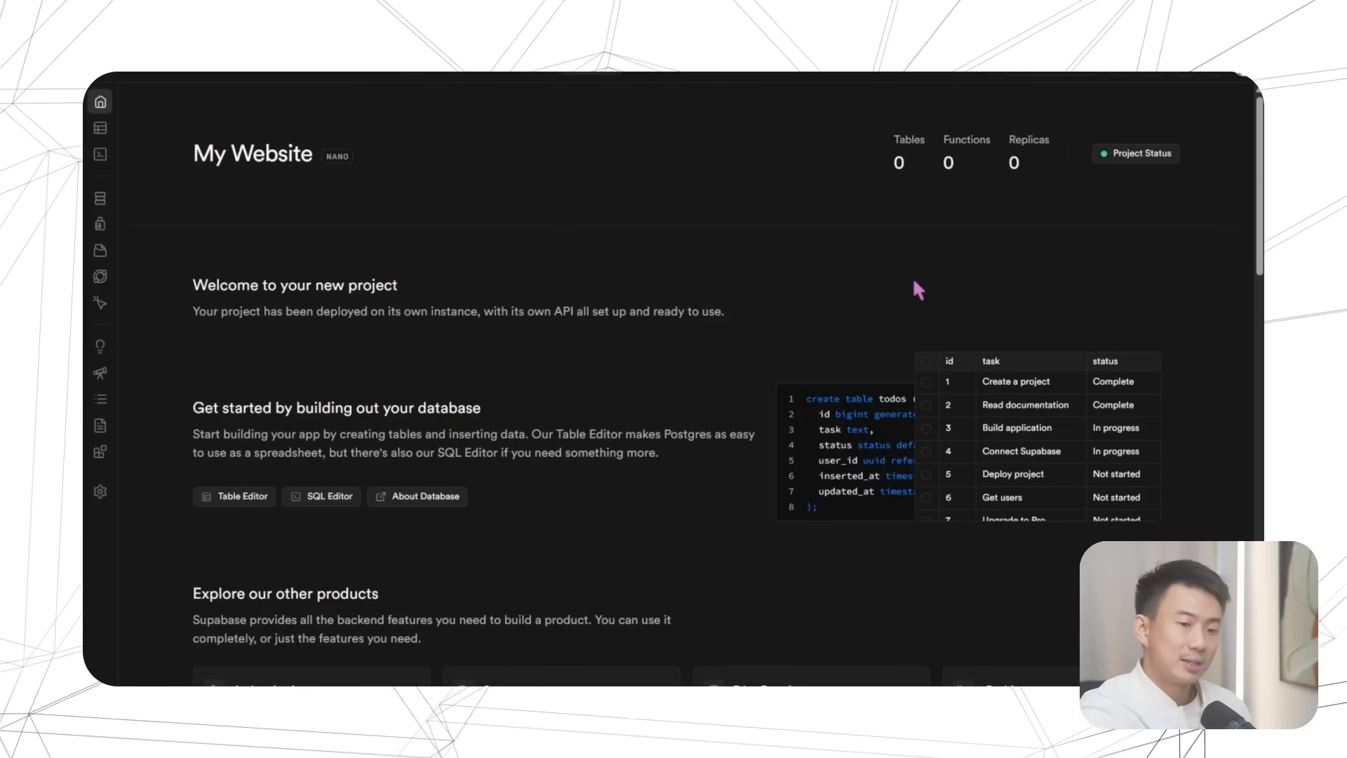
# - Create a public file bucket named "Webp Sequence" in the project's storage and upload the WebP frames to it
pyautogui.moveTo(126, 258)
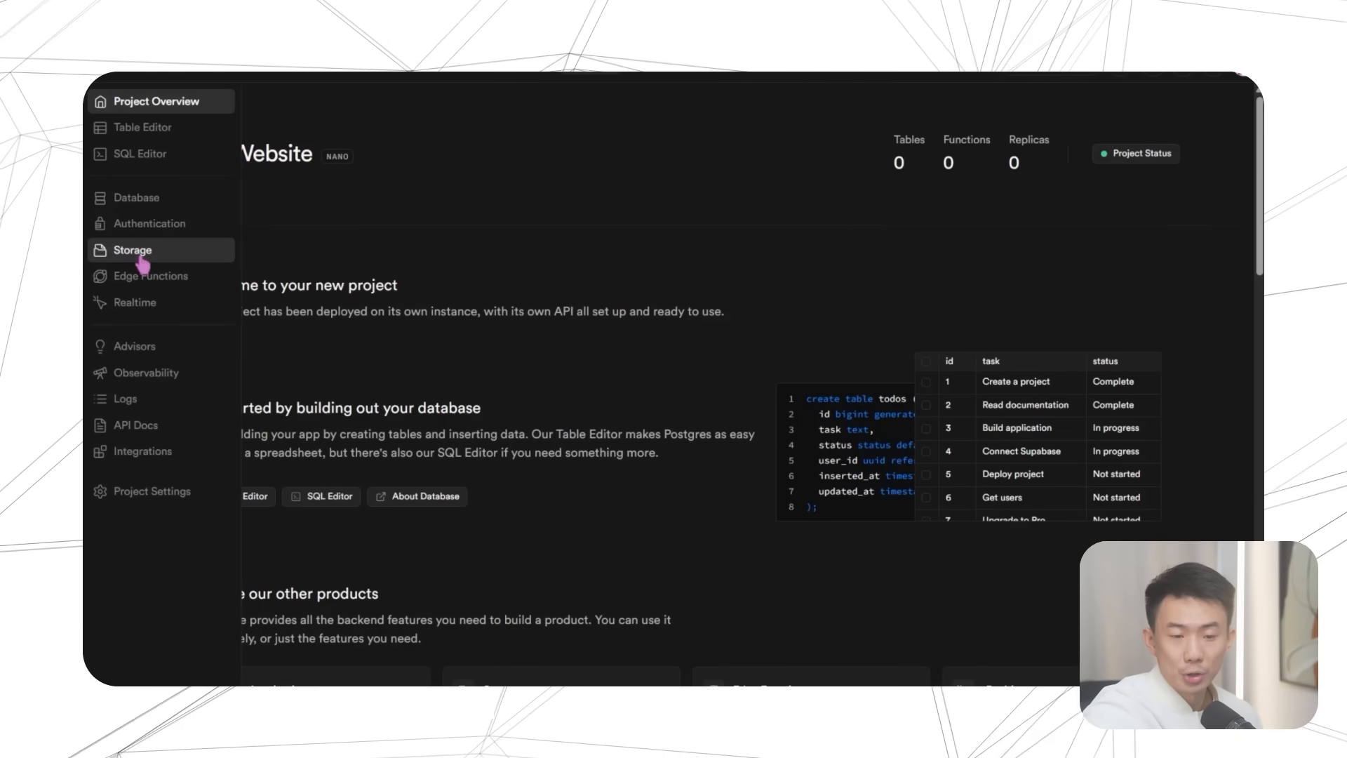
pyautogui.click(142, 258)
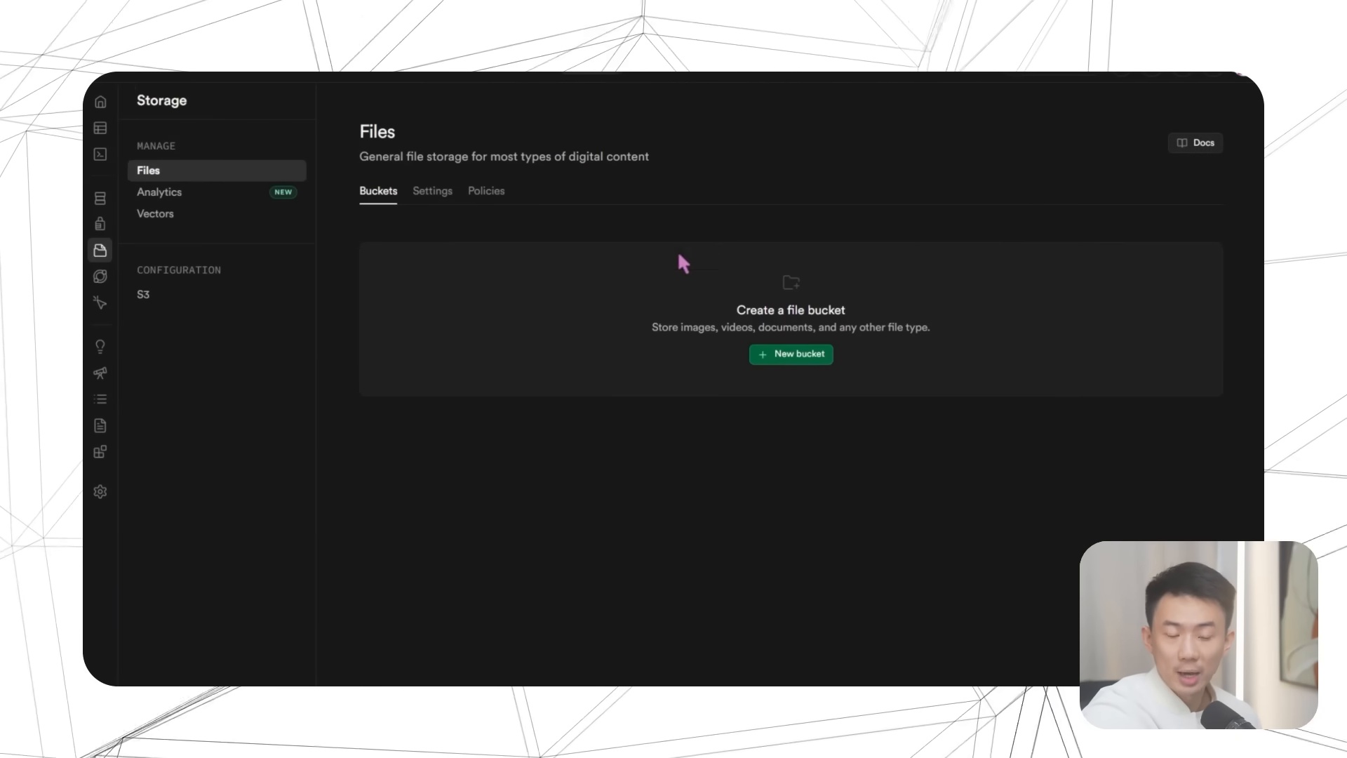
pyautogui.click(813, 356)
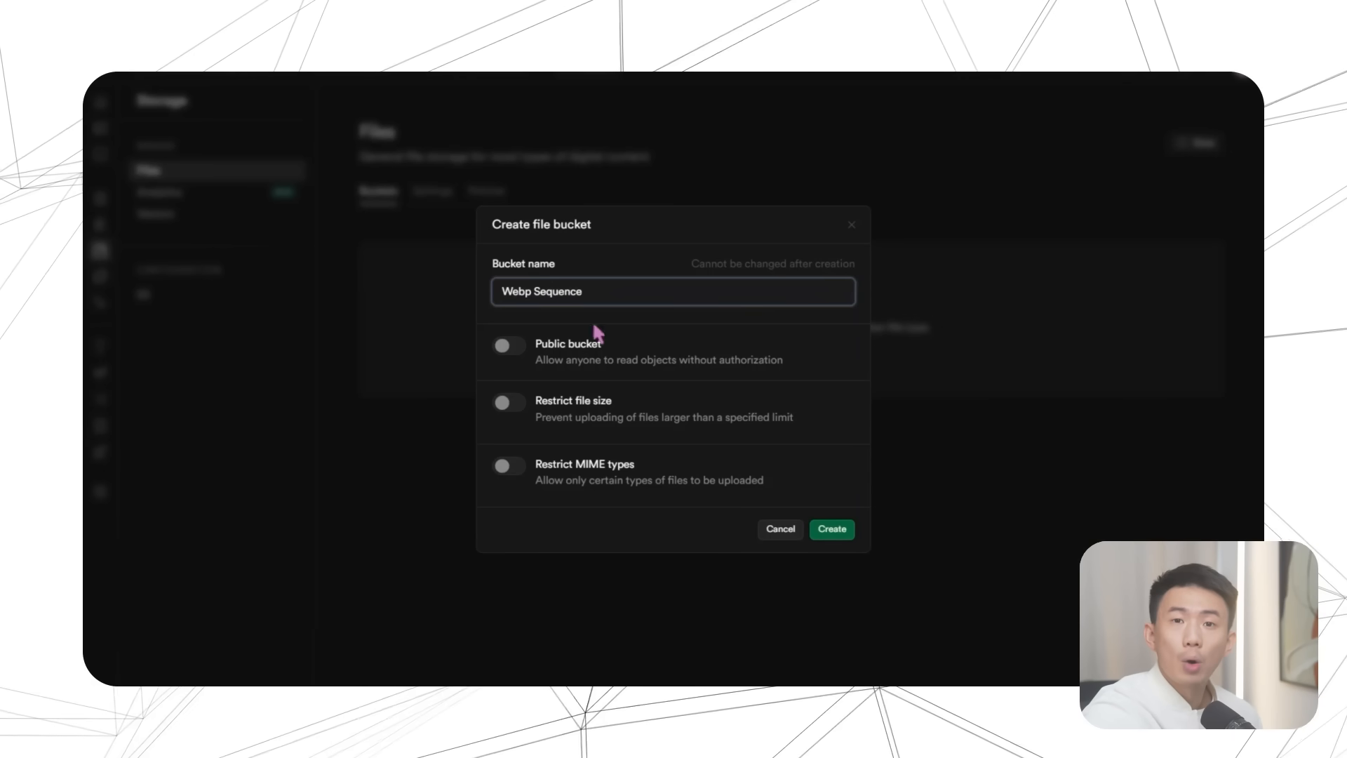
pyautogui.click(509, 346)
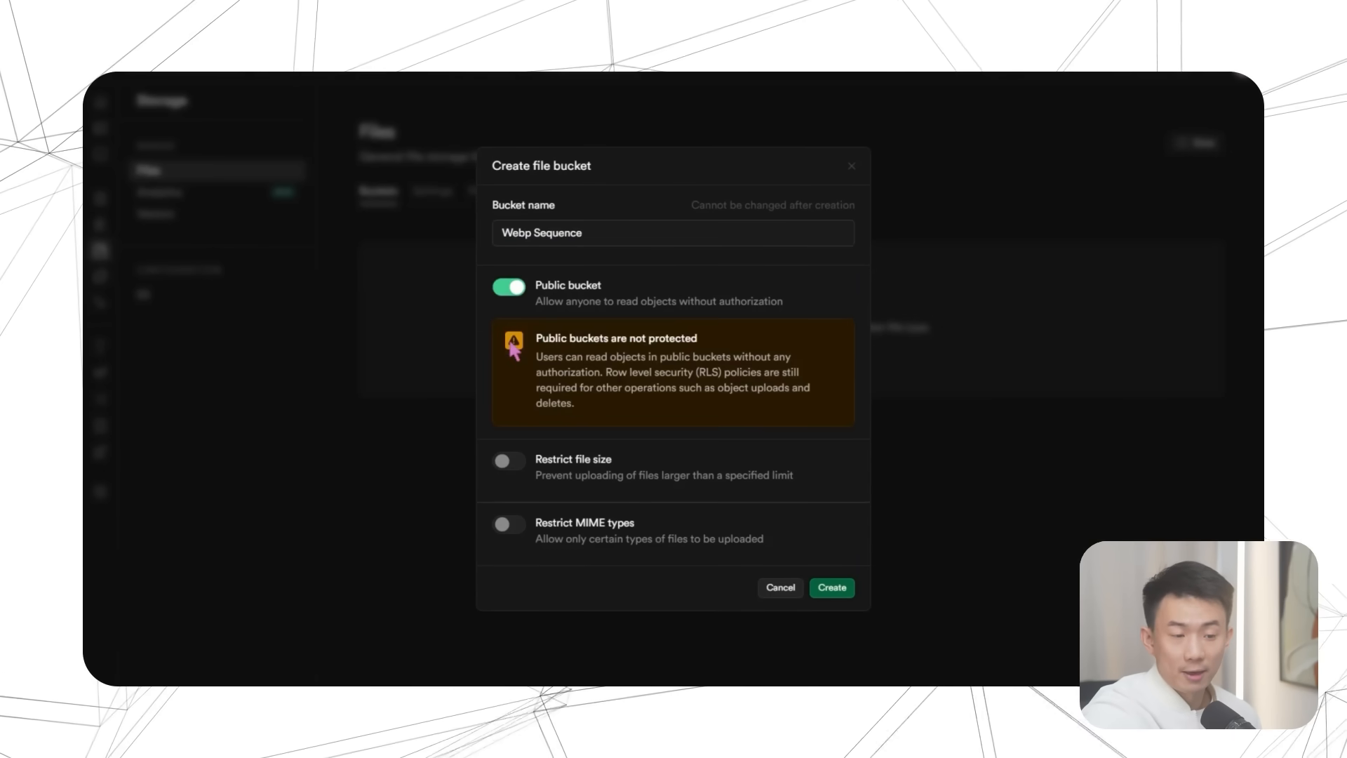
pyautogui.click(835, 588)
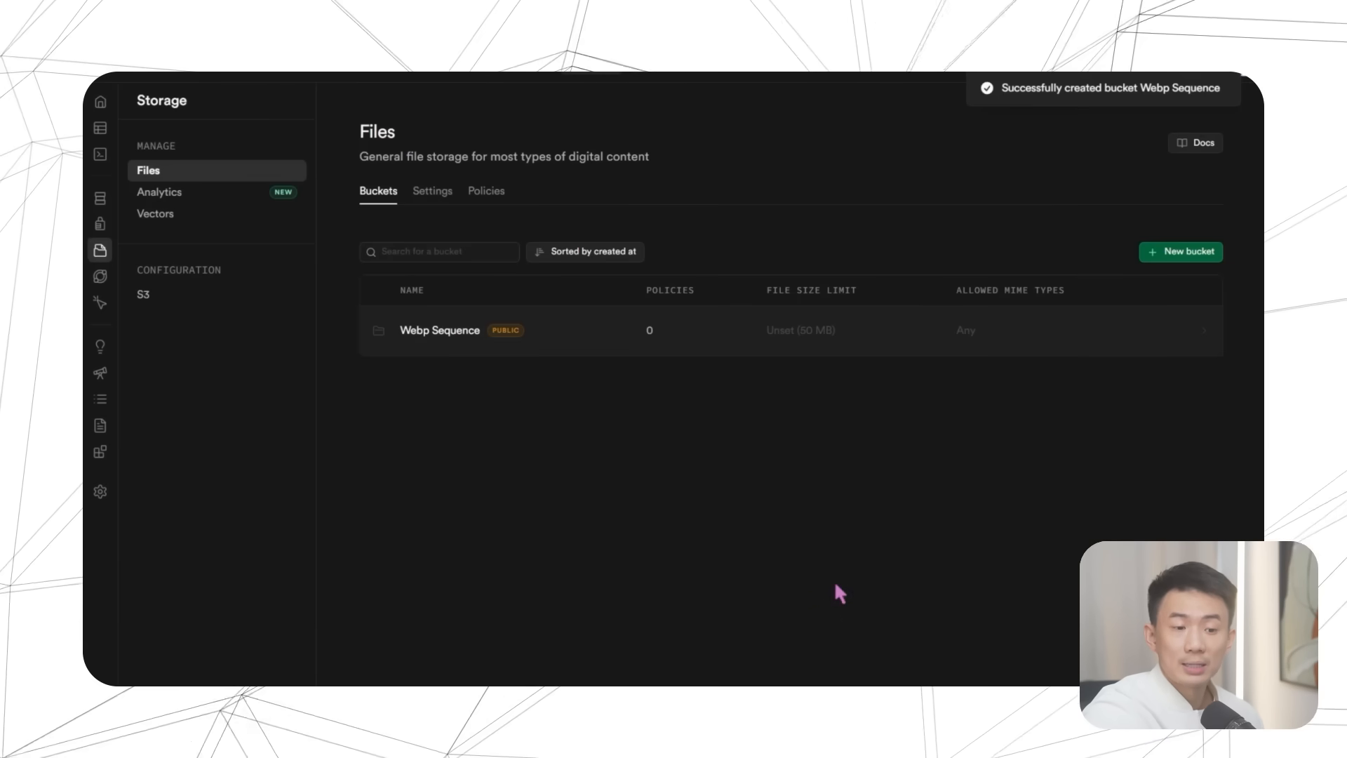
pyautogui.doubleClick(805, 329)
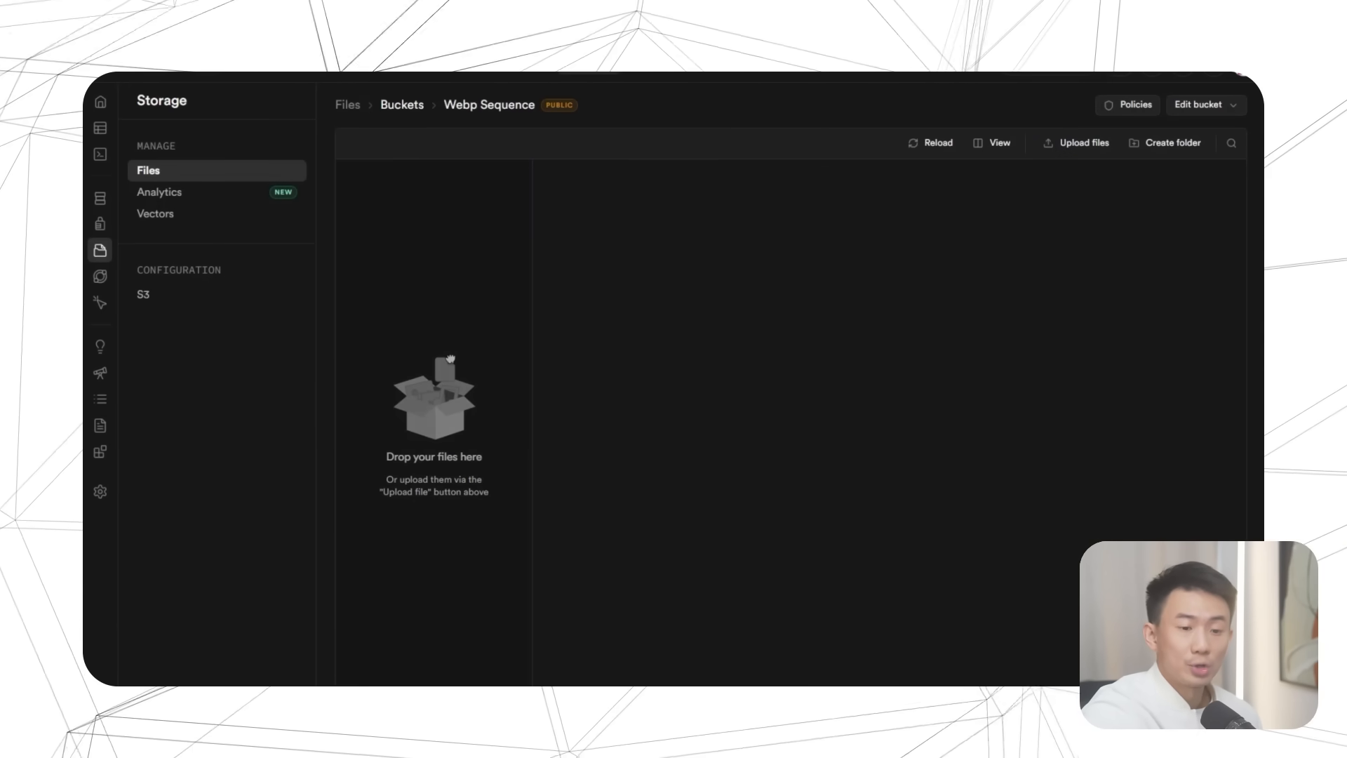
pyautogui.moveTo(435, 408); pyautogui.dragTo(477, 264)
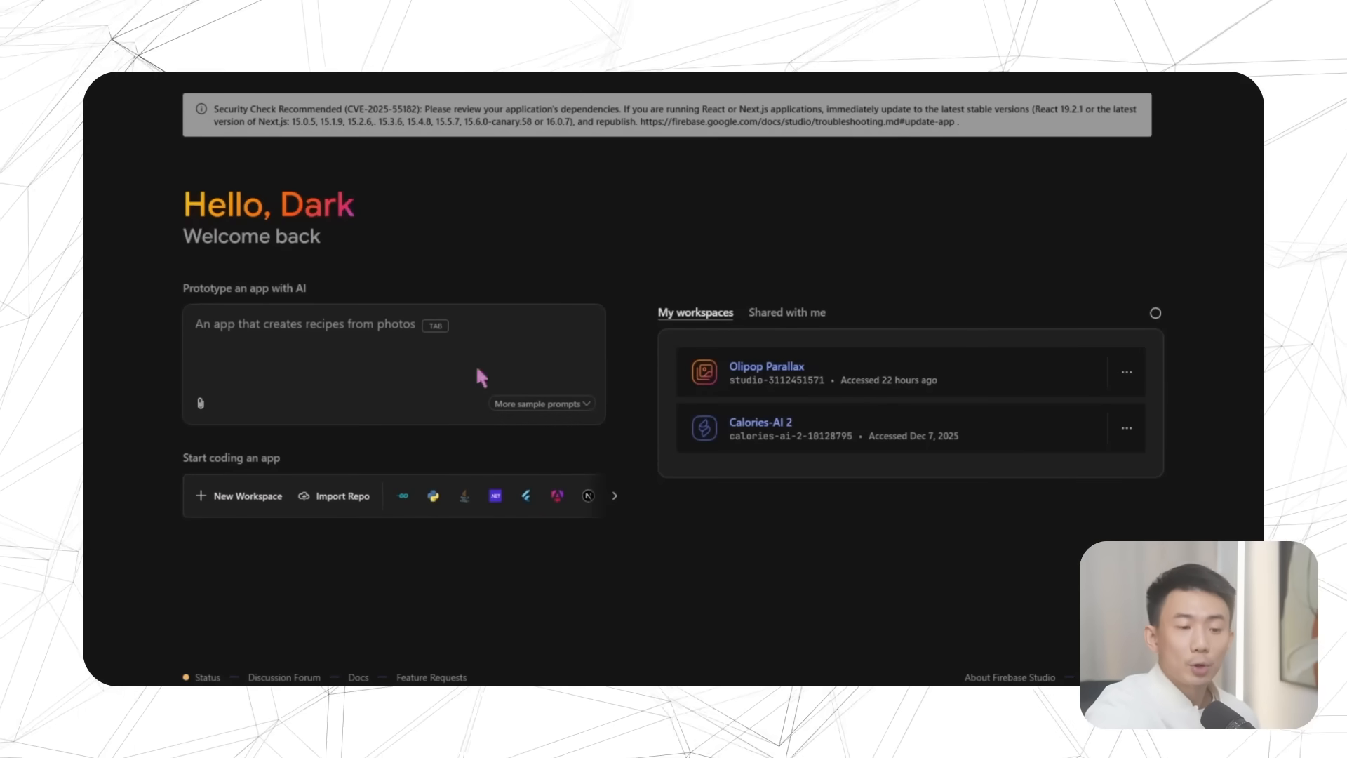
# - Copy the full Website Prompt from the PDF, through the Webp link and total frame count, into Firebase Studio's app prompt
pyautogui.click(482, 337)
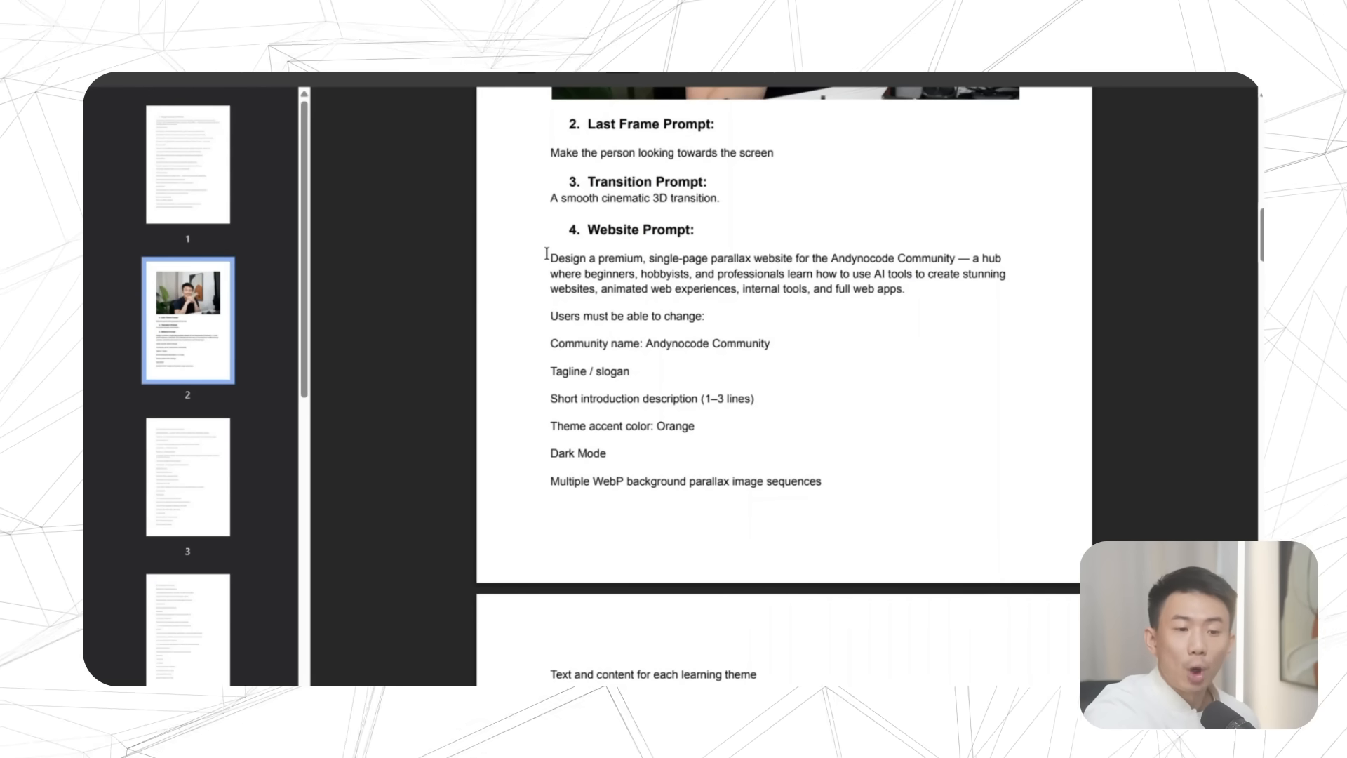
pyautogui.moveTo(545, 254); pyautogui.dragTo(642, 357)
pyautogui.scroll(-10, 677, 396)
pyautogui.scroll(-20, 688, 394)
pyautogui.scroll(-20, 655, 424)
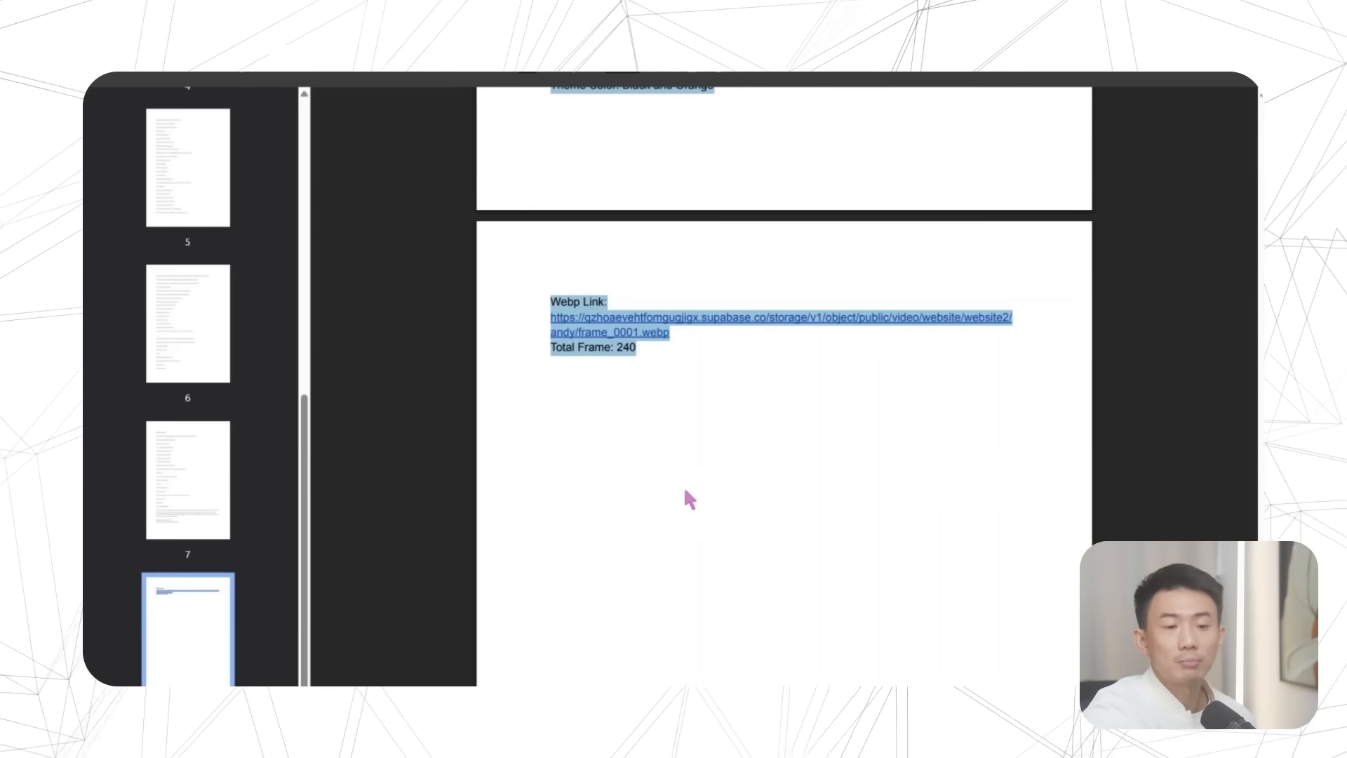
pyautogui.click(583, 437)
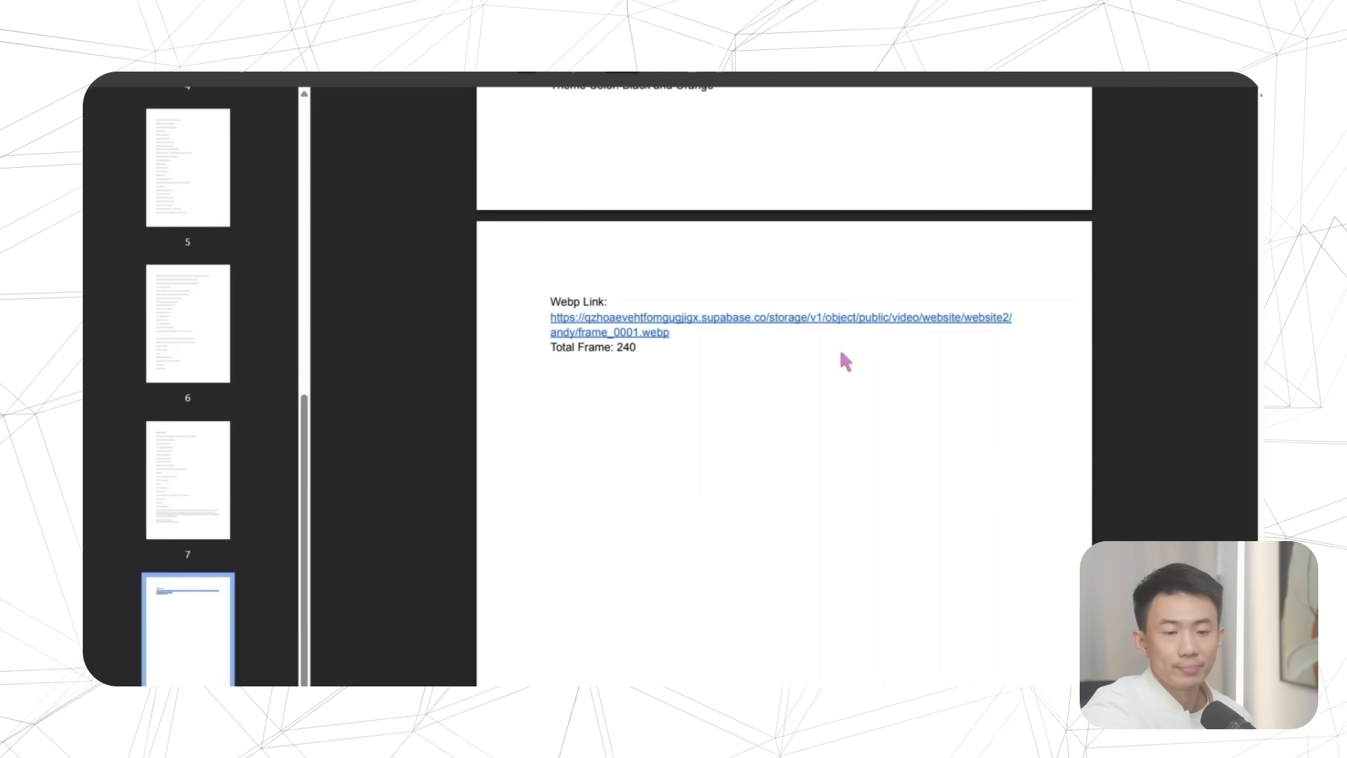
pyautogui.hotkey('ctrl', 'Tab')
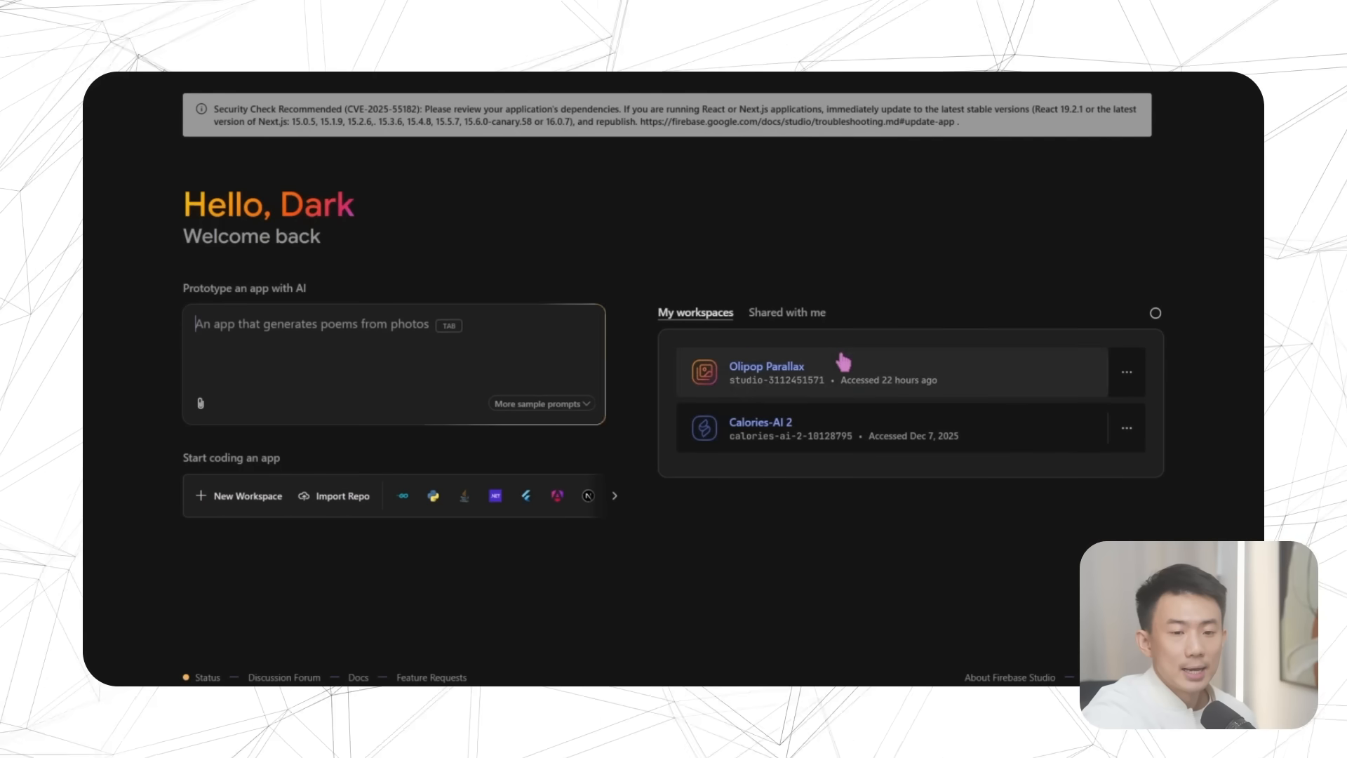
pyautogui.click(503, 326)
pyautogui.hotkey('ctrl', 'v')
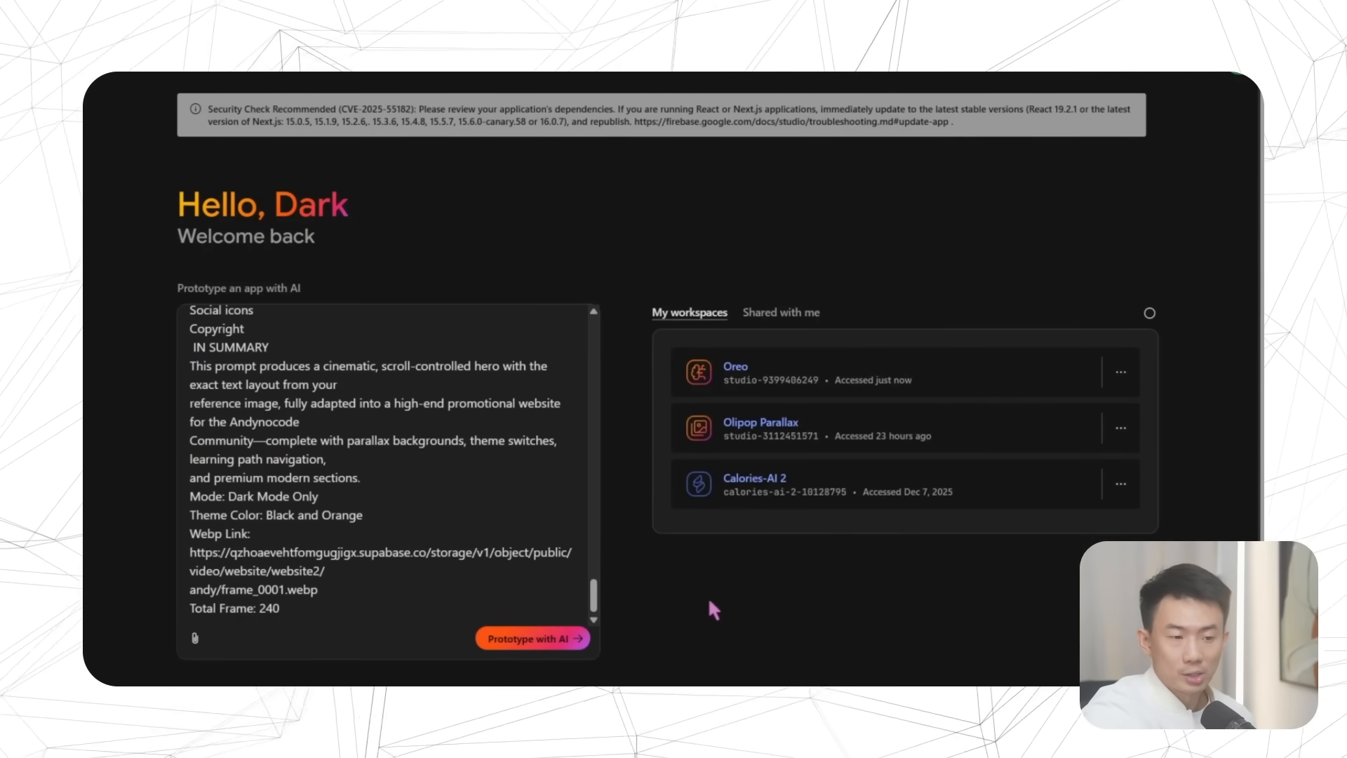
# - Replace the prompt's Webp Link with the URL of frame_000_delay-0.04s.webp from the Supabase bucket and prototype the app
pyautogui.hotkey('ctrl', 'Tab')
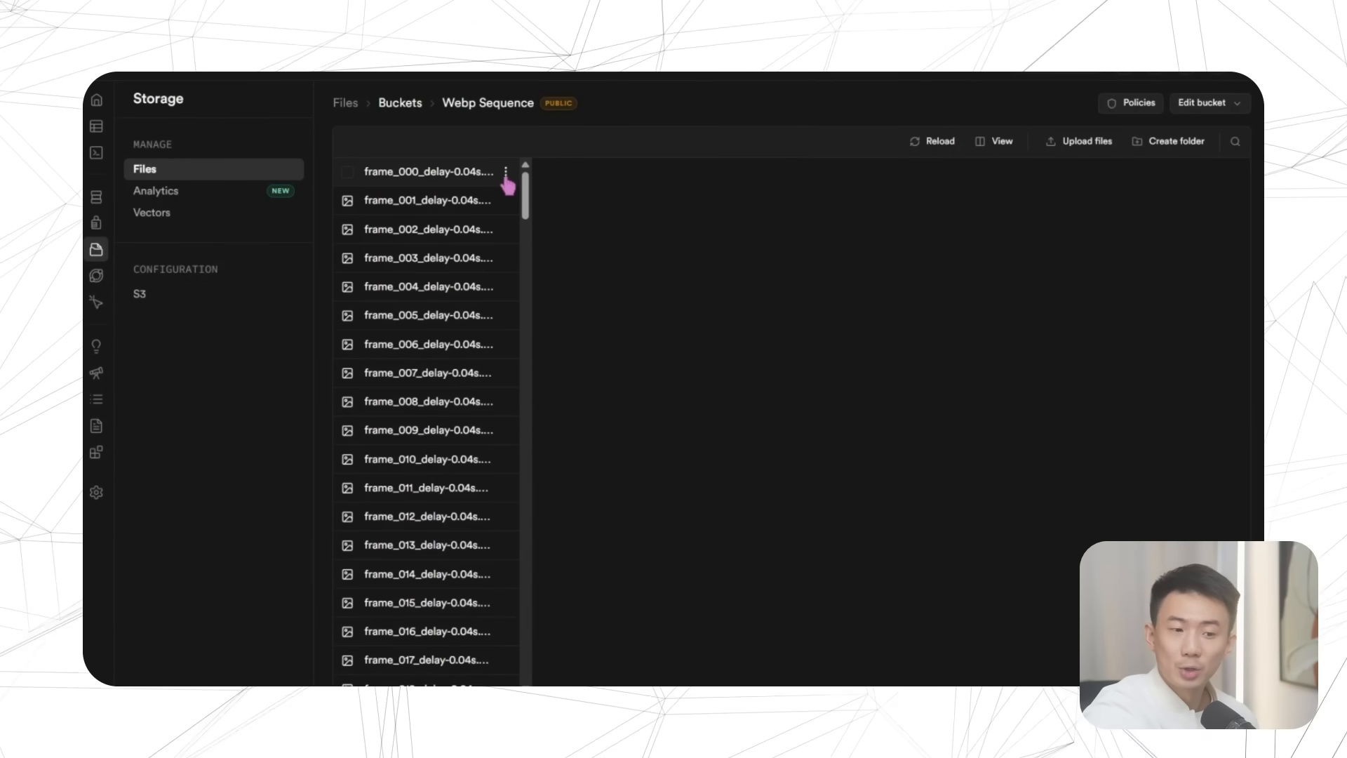
pyautogui.click(505, 175)
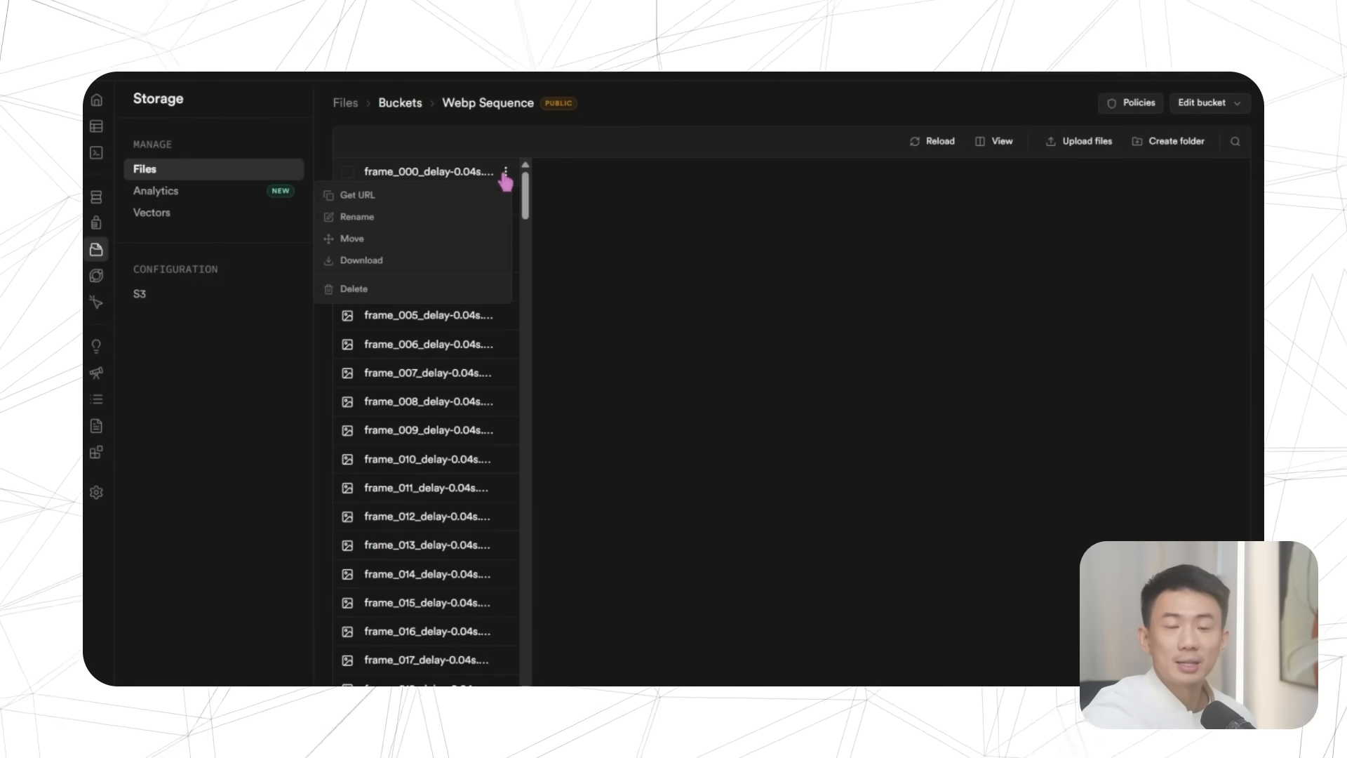
pyautogui.click(469, 188)
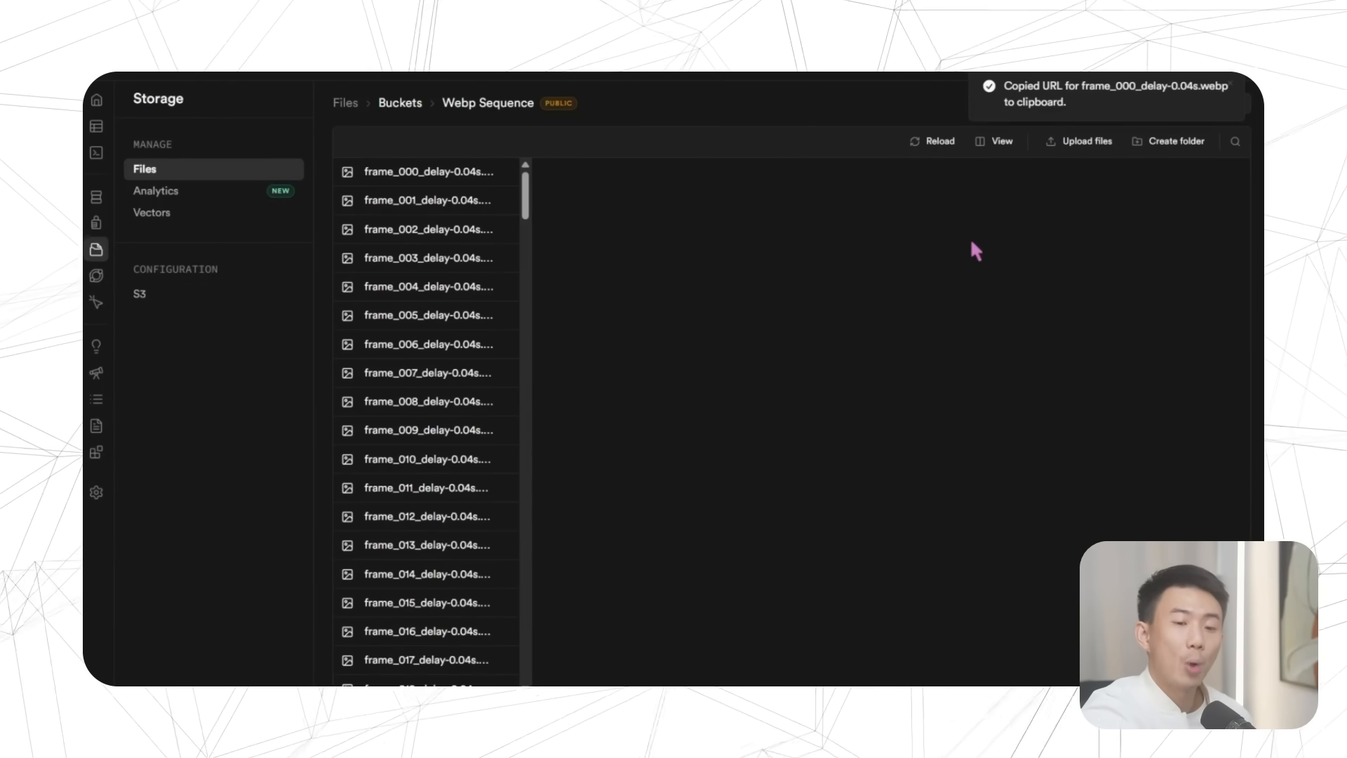
pyautogui.hotkey('ctrl', 'shift', 'Tab')
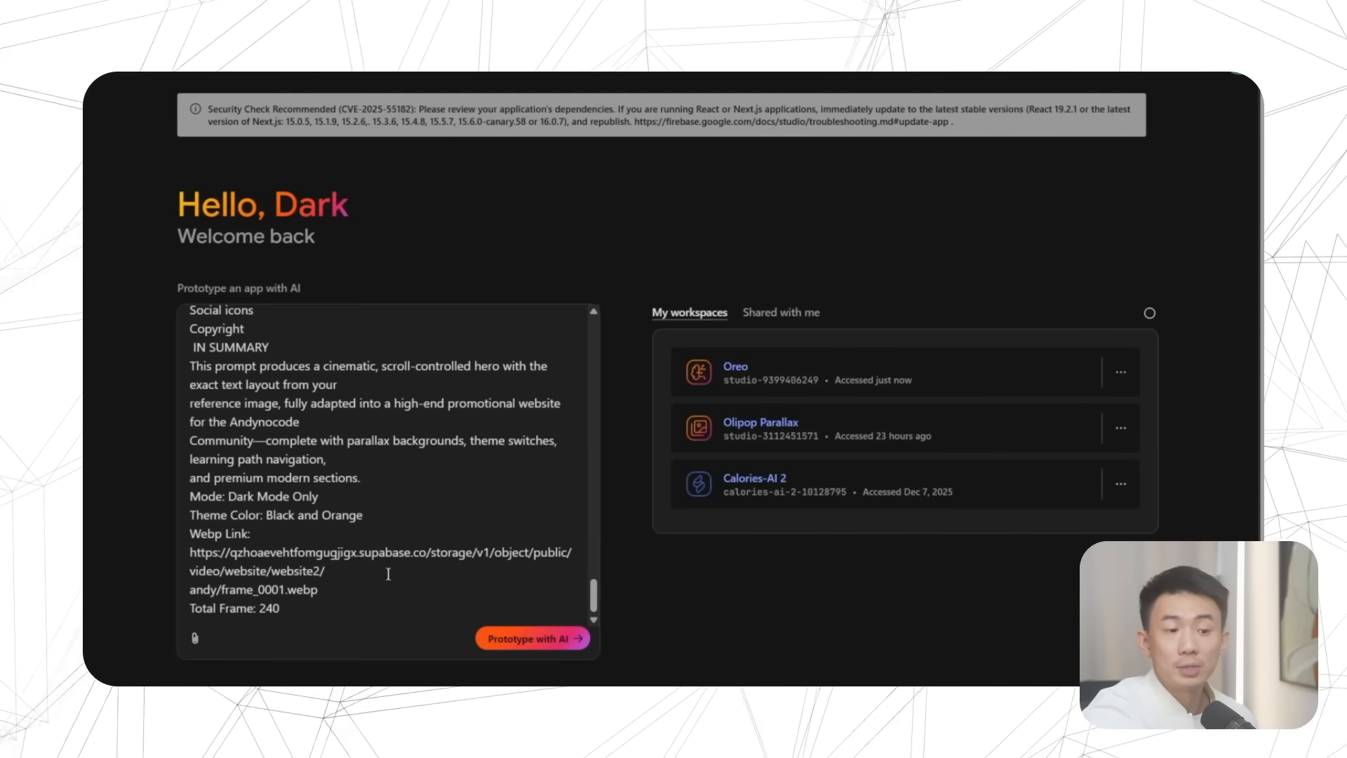
pyautogui.moveTo(332, 588); pyautogui.dragTo(198, 555)
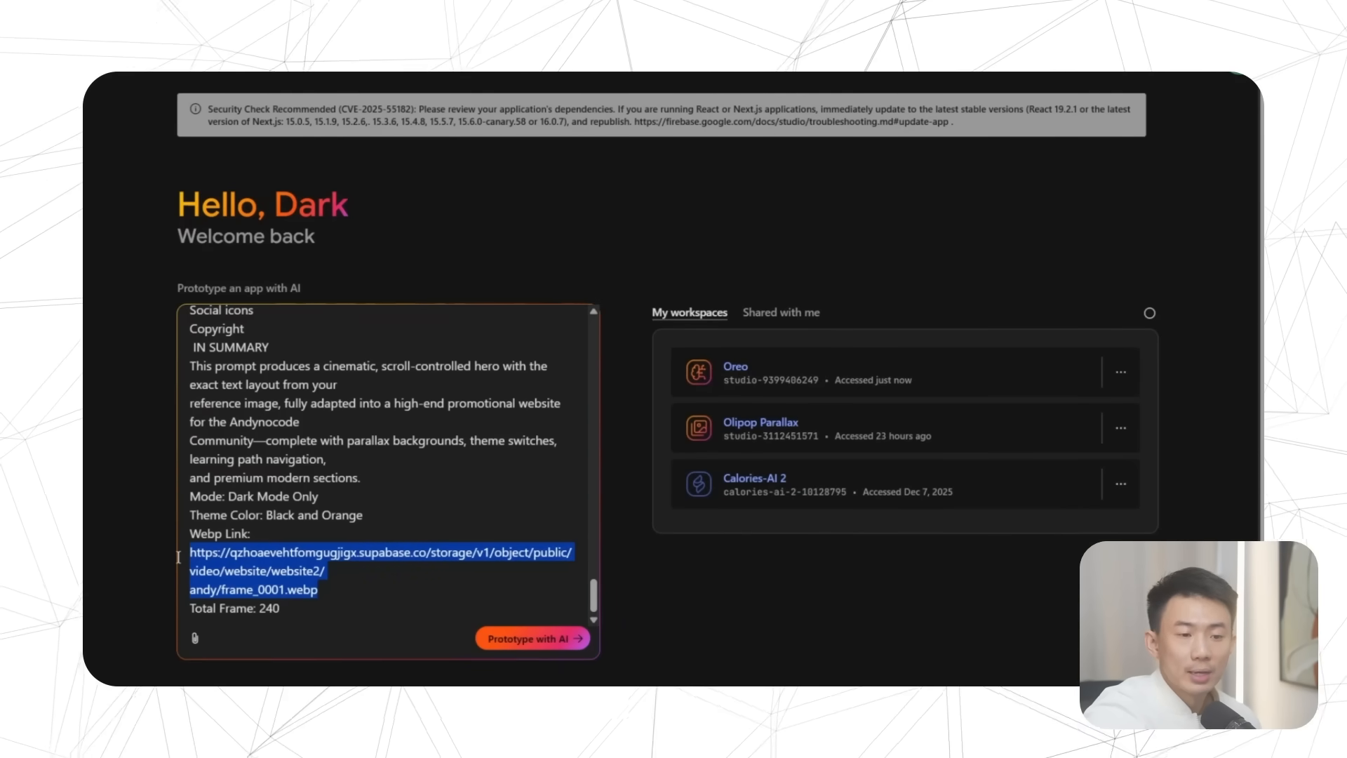
pyautogui.hotkey('ctrl', 'v')
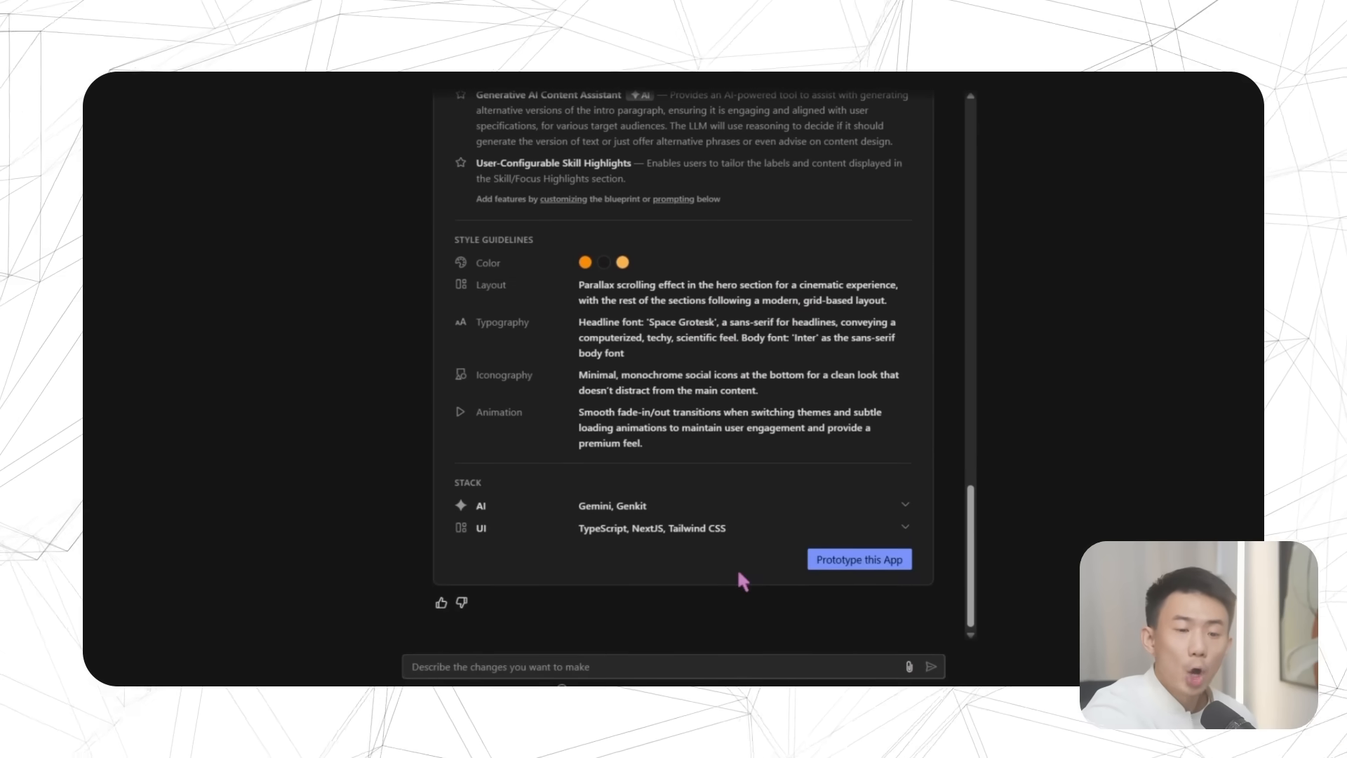
pyautogui.click(871, 561)
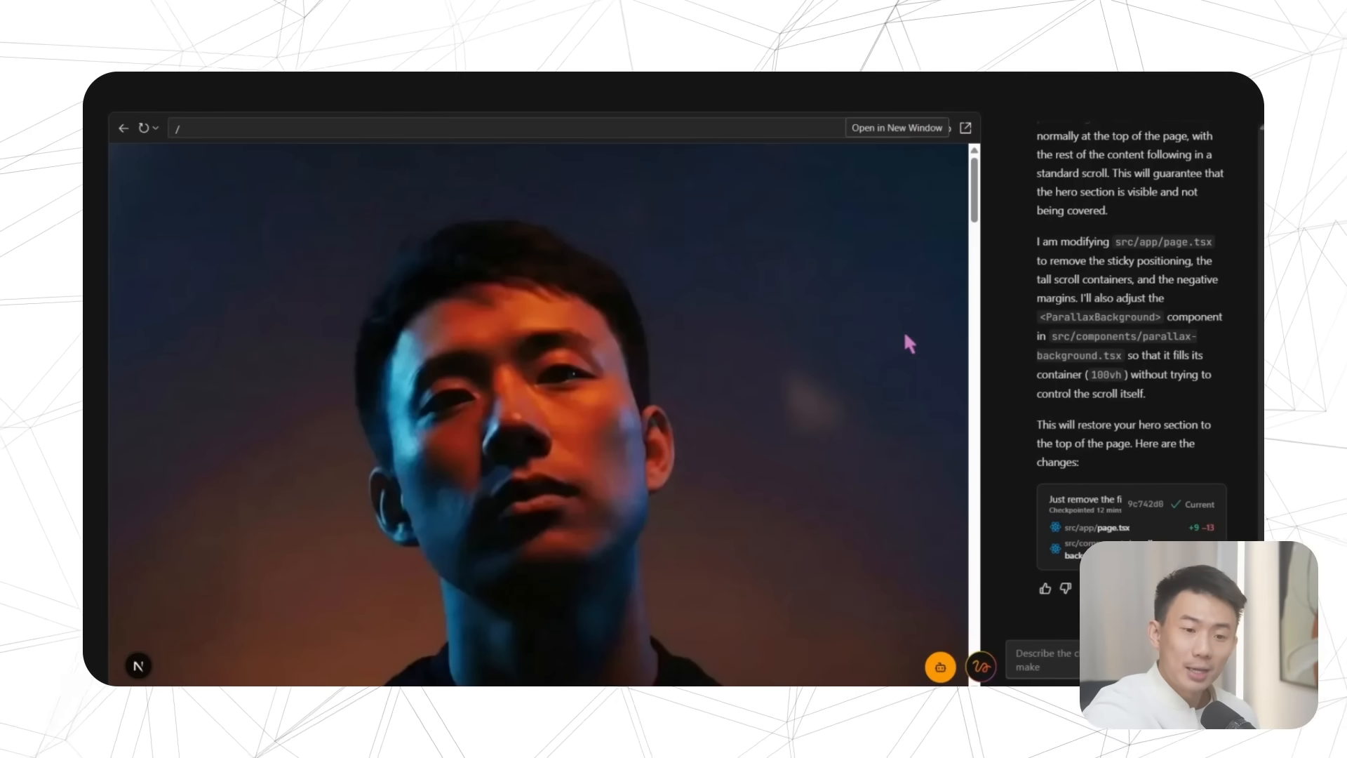
# - Review the generated site's preview from the portrait hero animation down through the community introduction and mission sections
pyautogui.scroll(-1, 980, 193)
pyautogui.moveTo(982, 195); pyautogui.dragTo(999, 246)
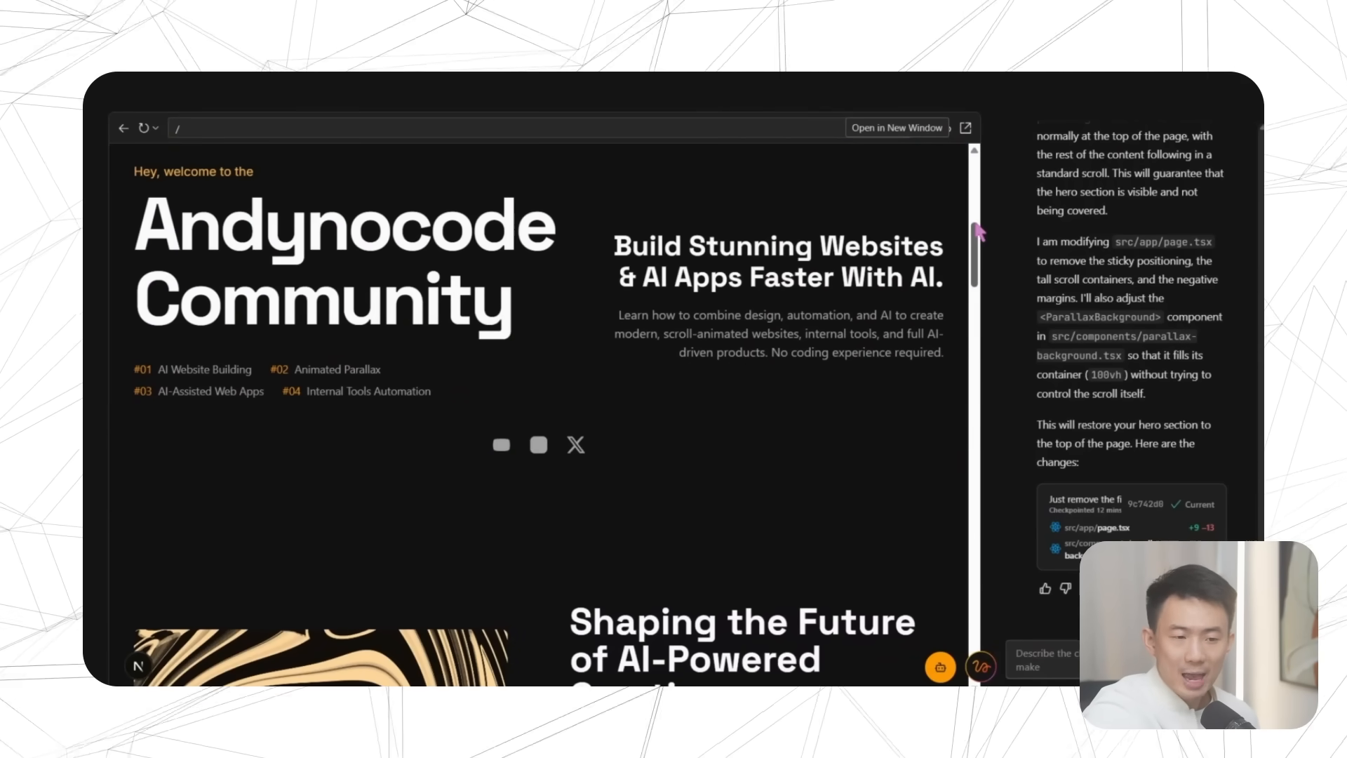
pyautogui.moveTo(979, 232); pyautogui.dragTo(992, 271)
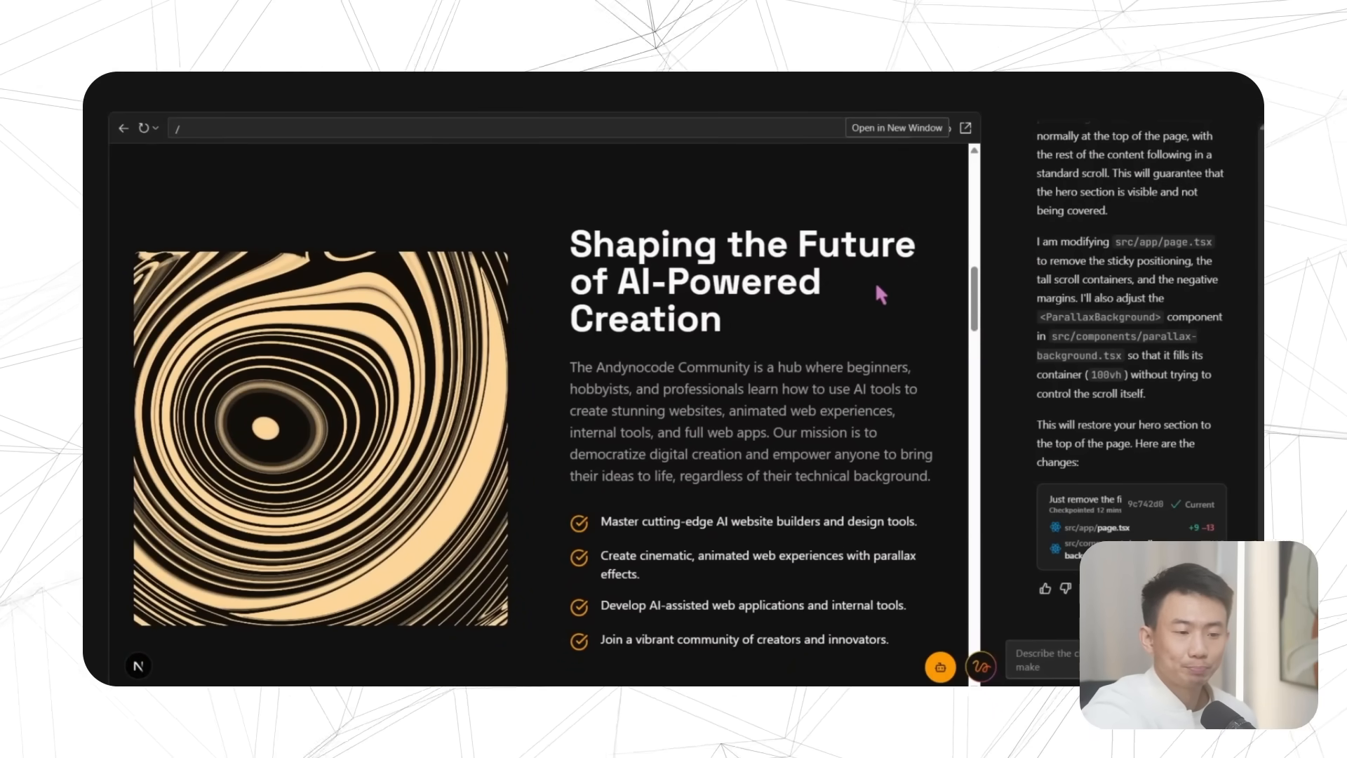
pyautogui.moveTo(975, 288); pyautogui.dragTo(995, 370)
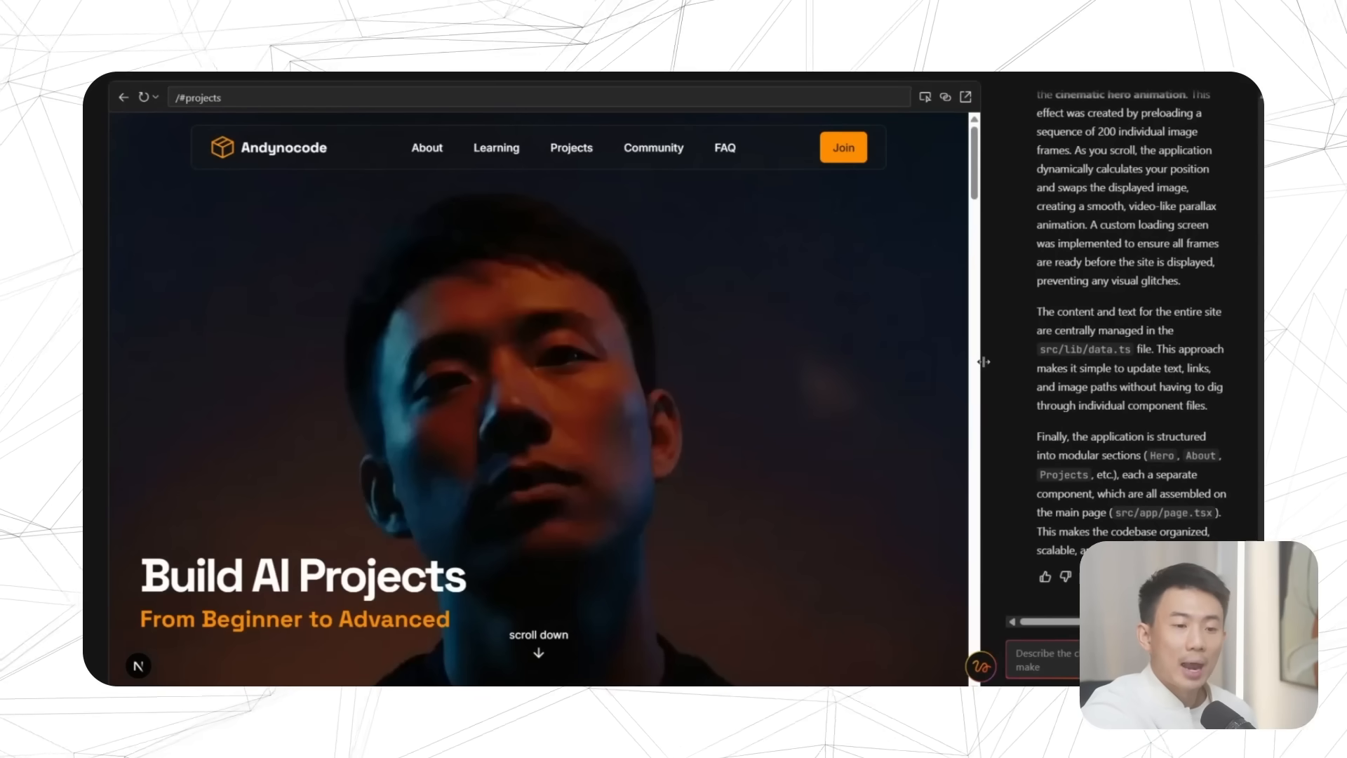
# - Review the refined site's hero animation and intro, plus its Learning, Projects, Community and FAQ sections
pyautogui.moveTo(975, 177); pyautogui.dragTo(984, 251)
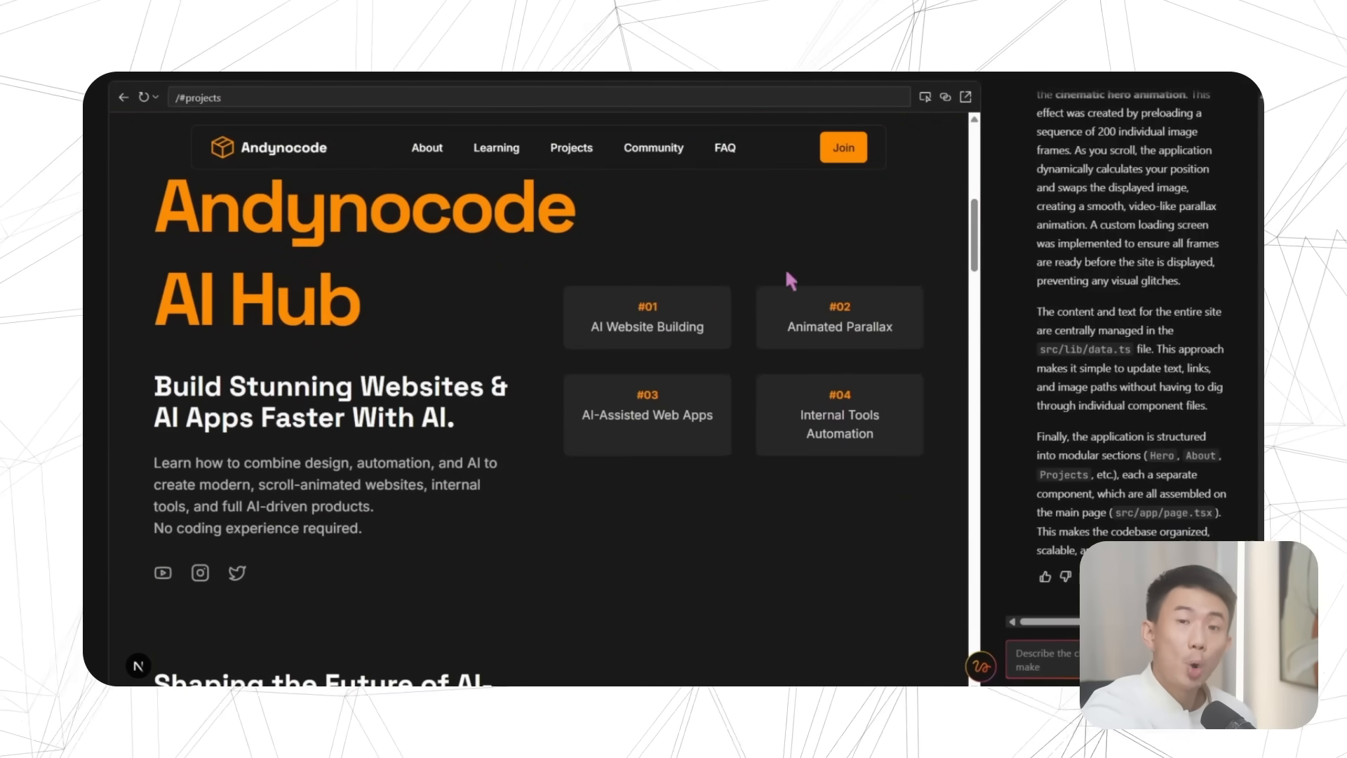
pyautogui.moveTo(980, 249); pyautogui.dragTo(983, 294)
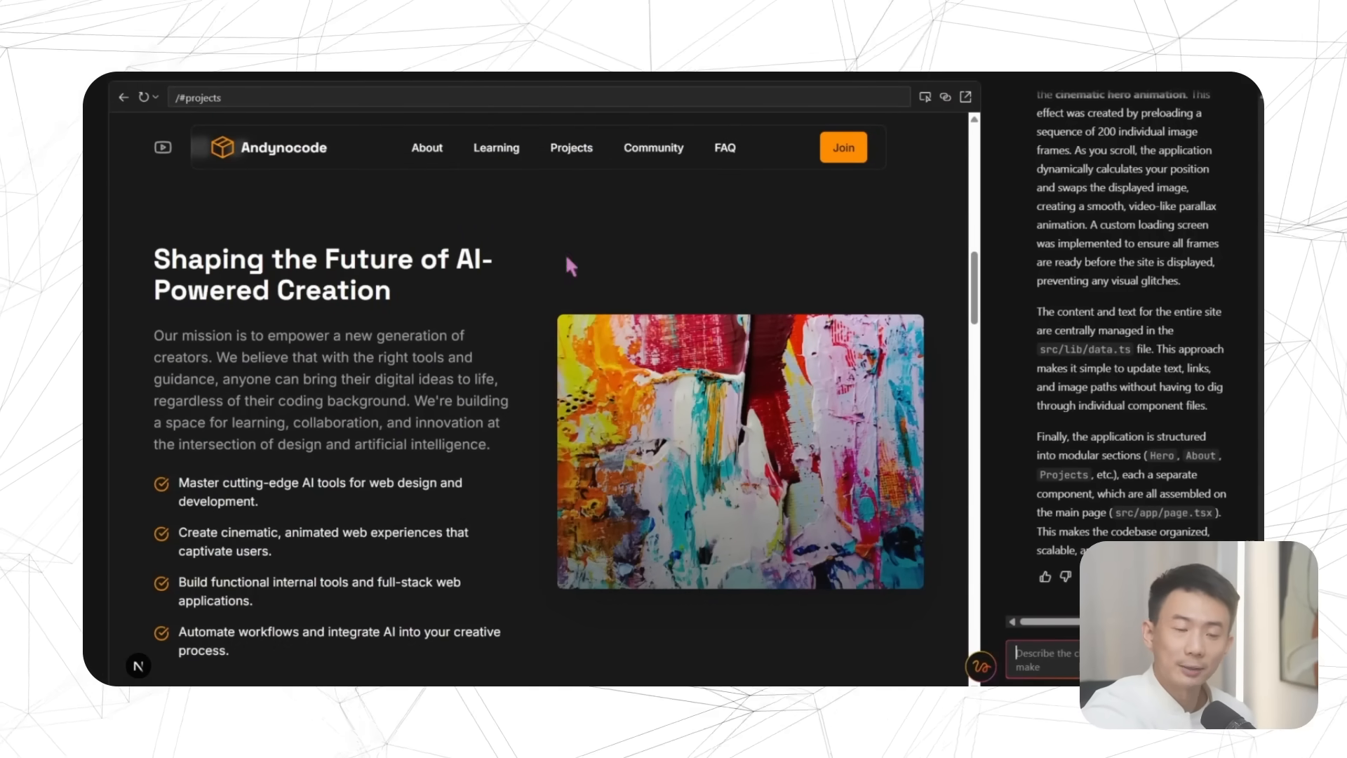
pyautogui.click(500, 151)
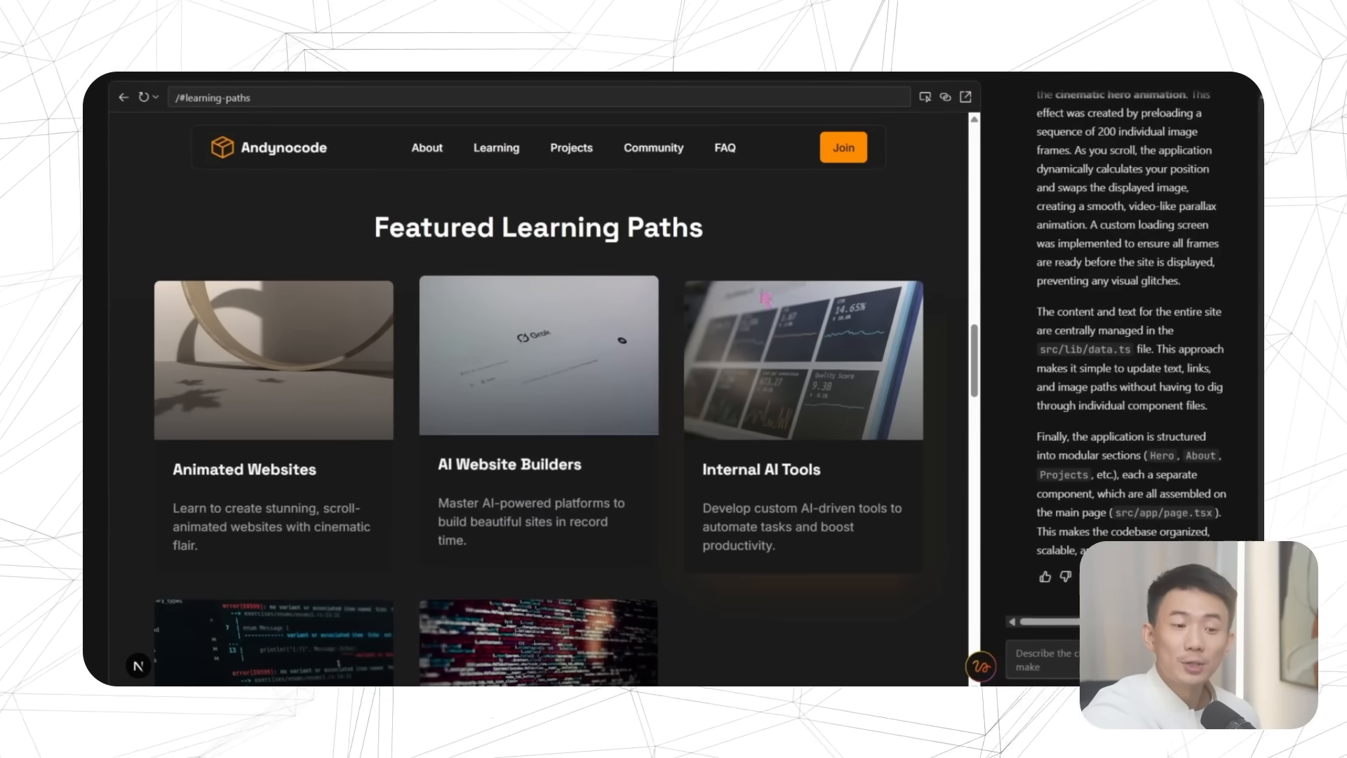
pyautogui.scroll(-2, 366, 307)
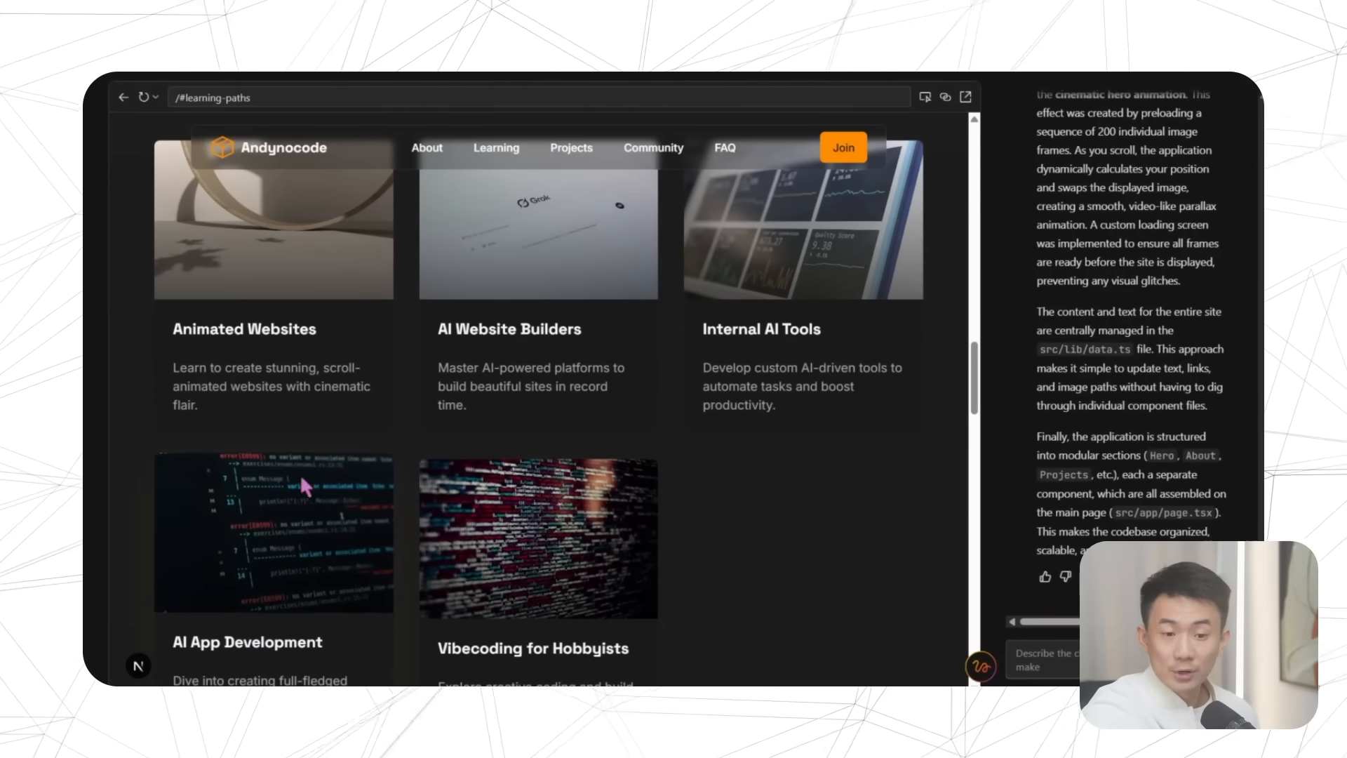
pyautogui.click(571, 148)
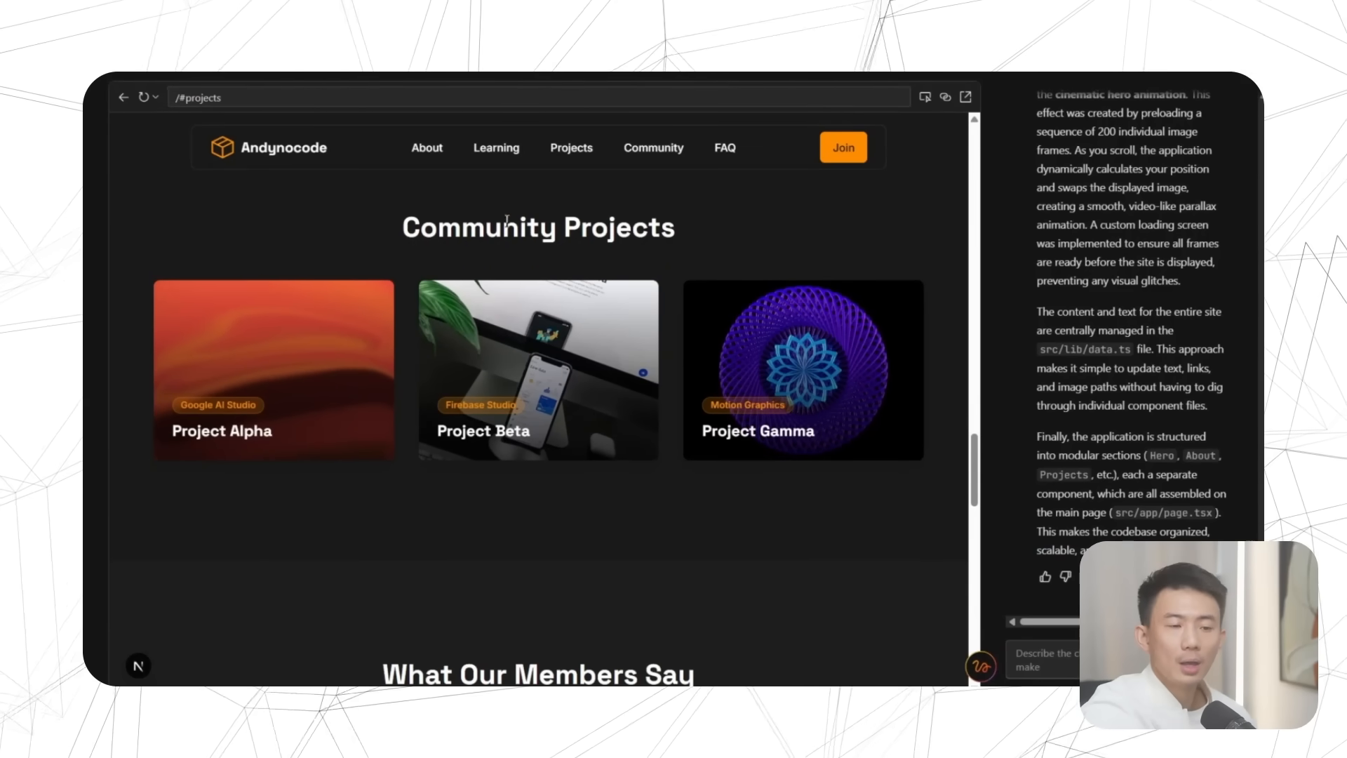
pyautogui.click(649, 147)
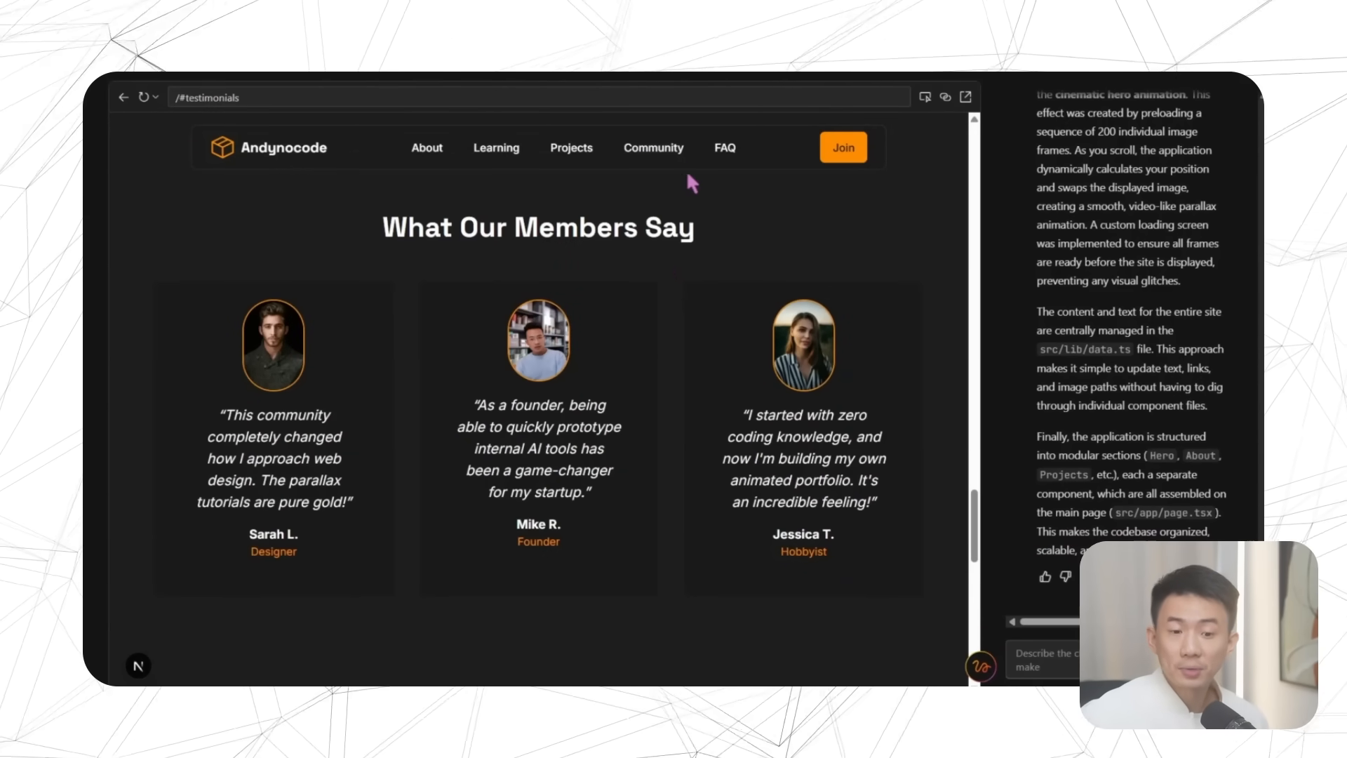
pyautogui.click(724, 148)
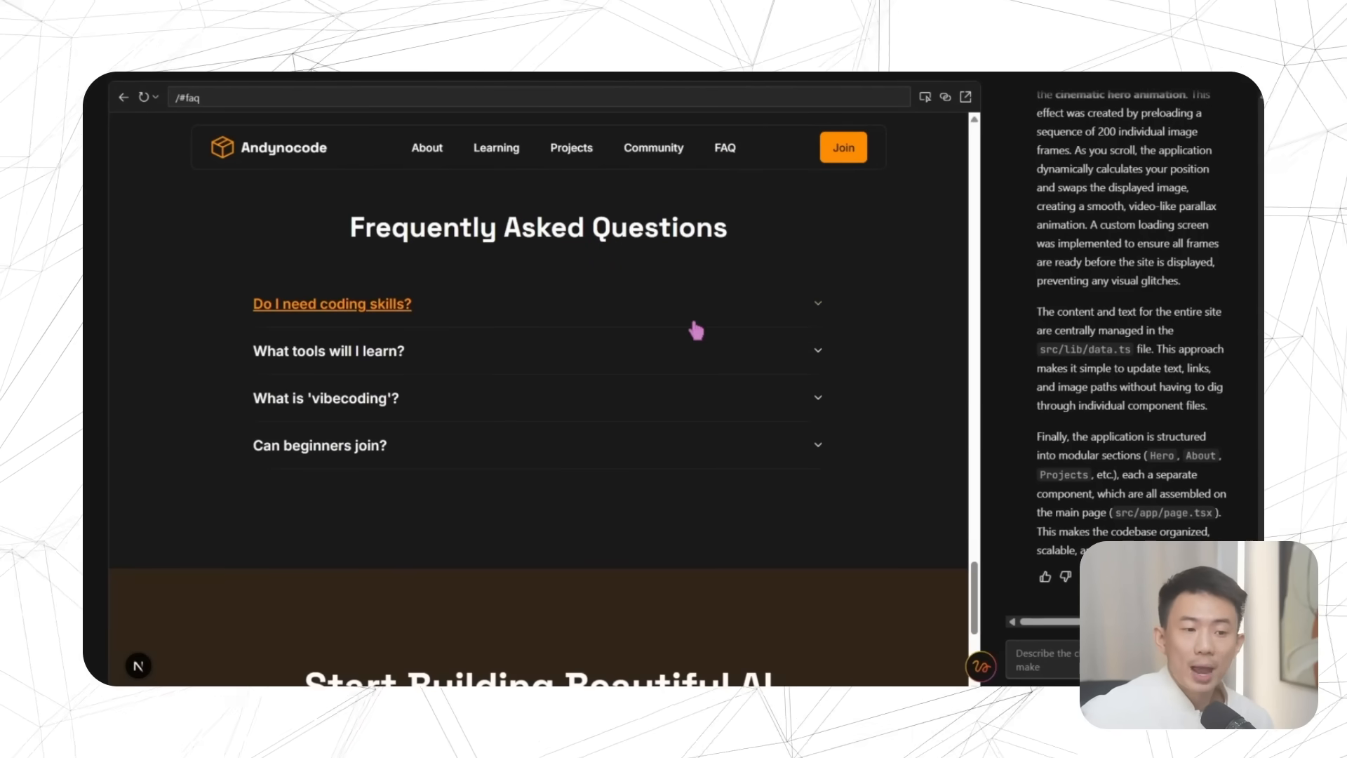
# - Review the site's FAQ answers, closing call-to-action and footer, and return to the hero section
pyautogui.click(693, 324)
pyautogui.click(695, 327)
pyautogui.click(685, 358)
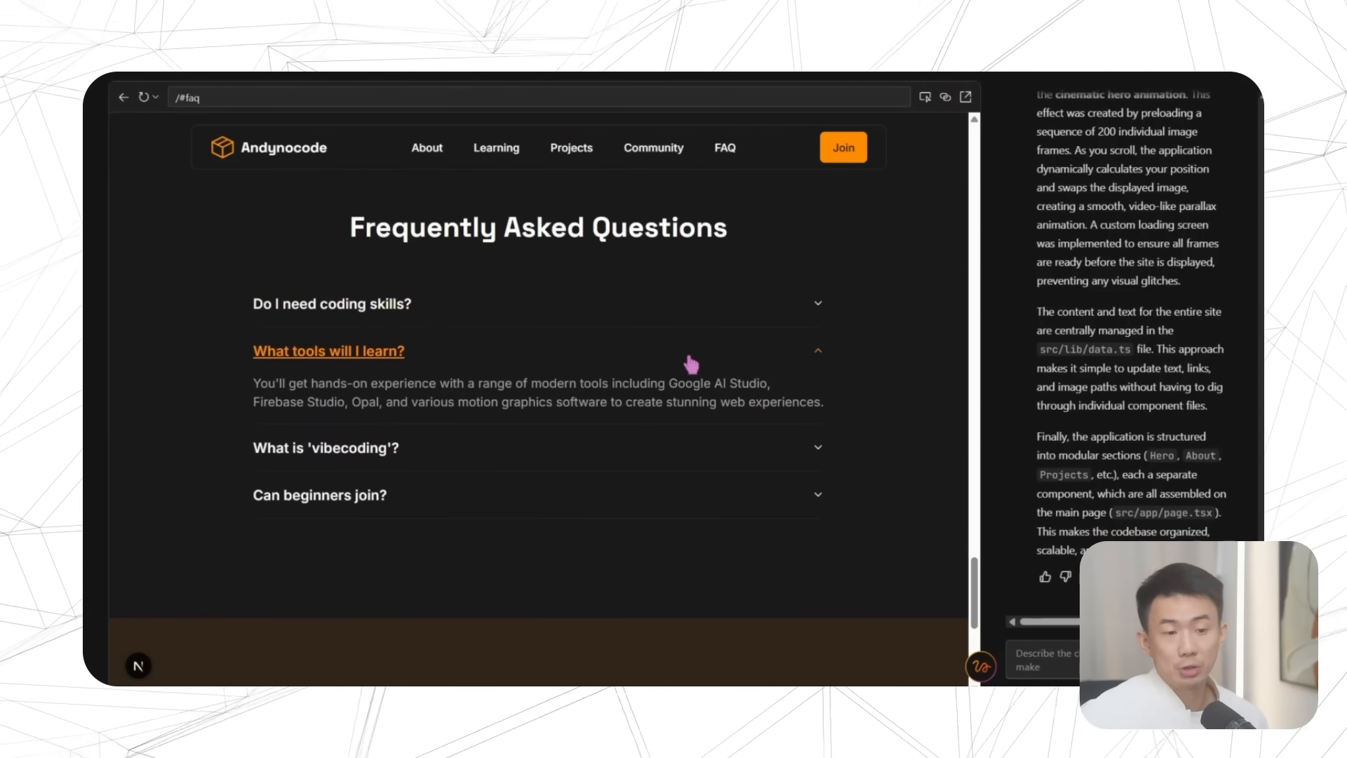
pyautogui.click(685, 354)
pyautogui.click(691, 407)
pyautogui.click(686, 406)
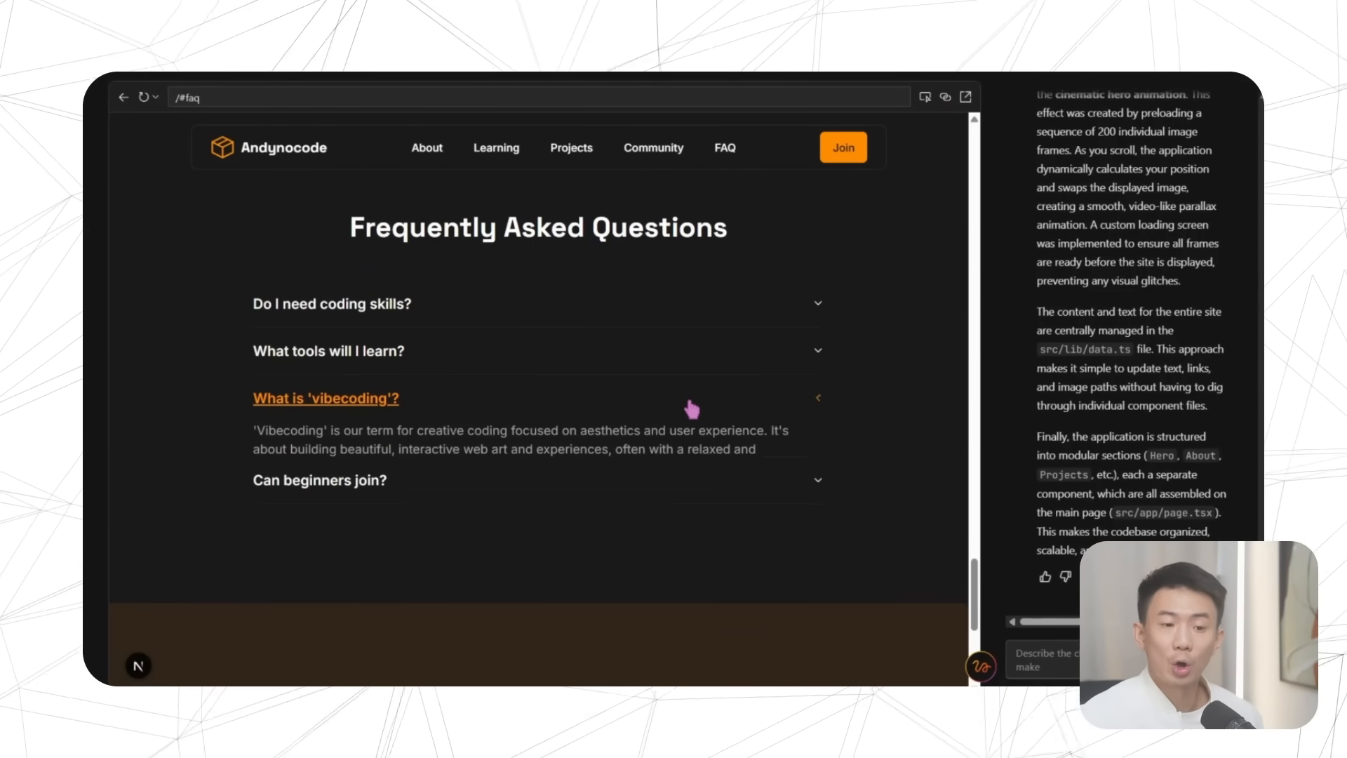
pyautogui.click(695, 458)
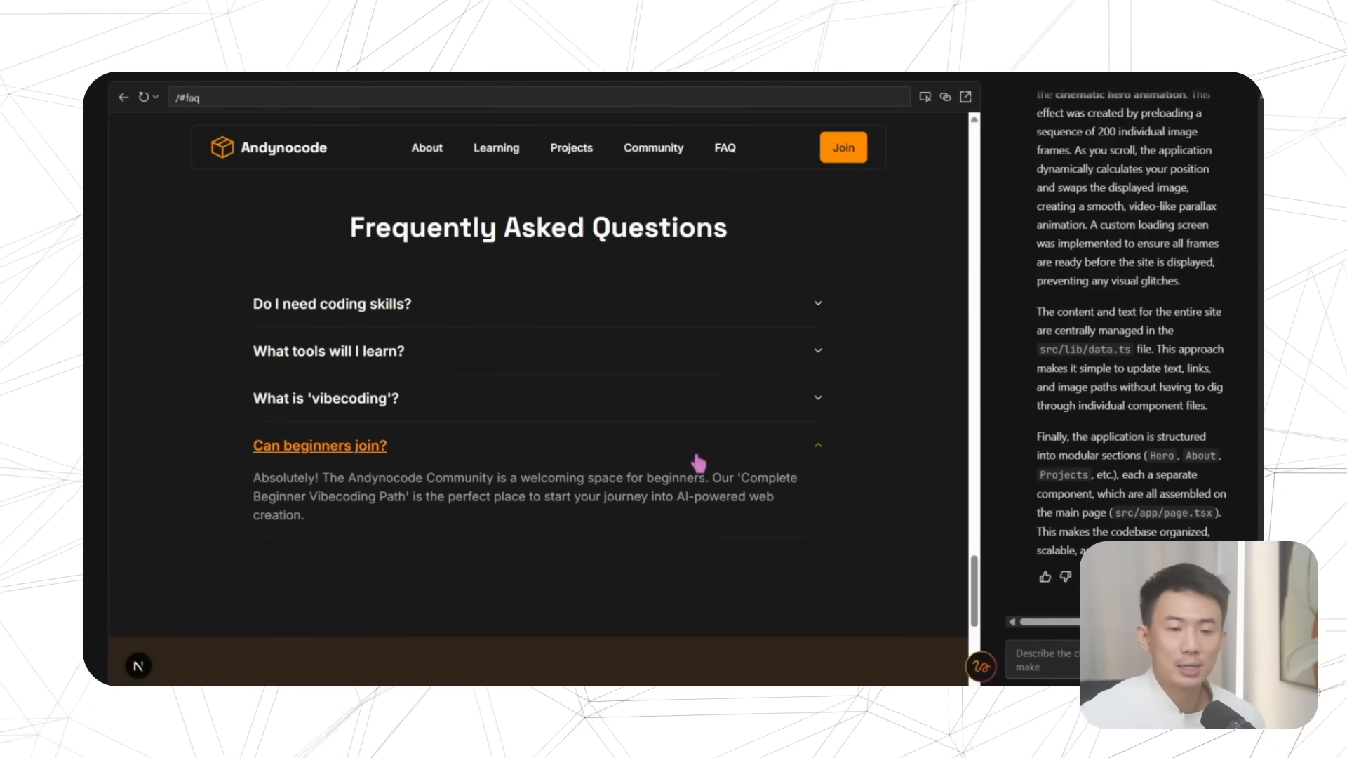
pyautogui.click(760, 447)
pyautogui.moveTo(974, 593); pyautogui.dragTo(979, 640)
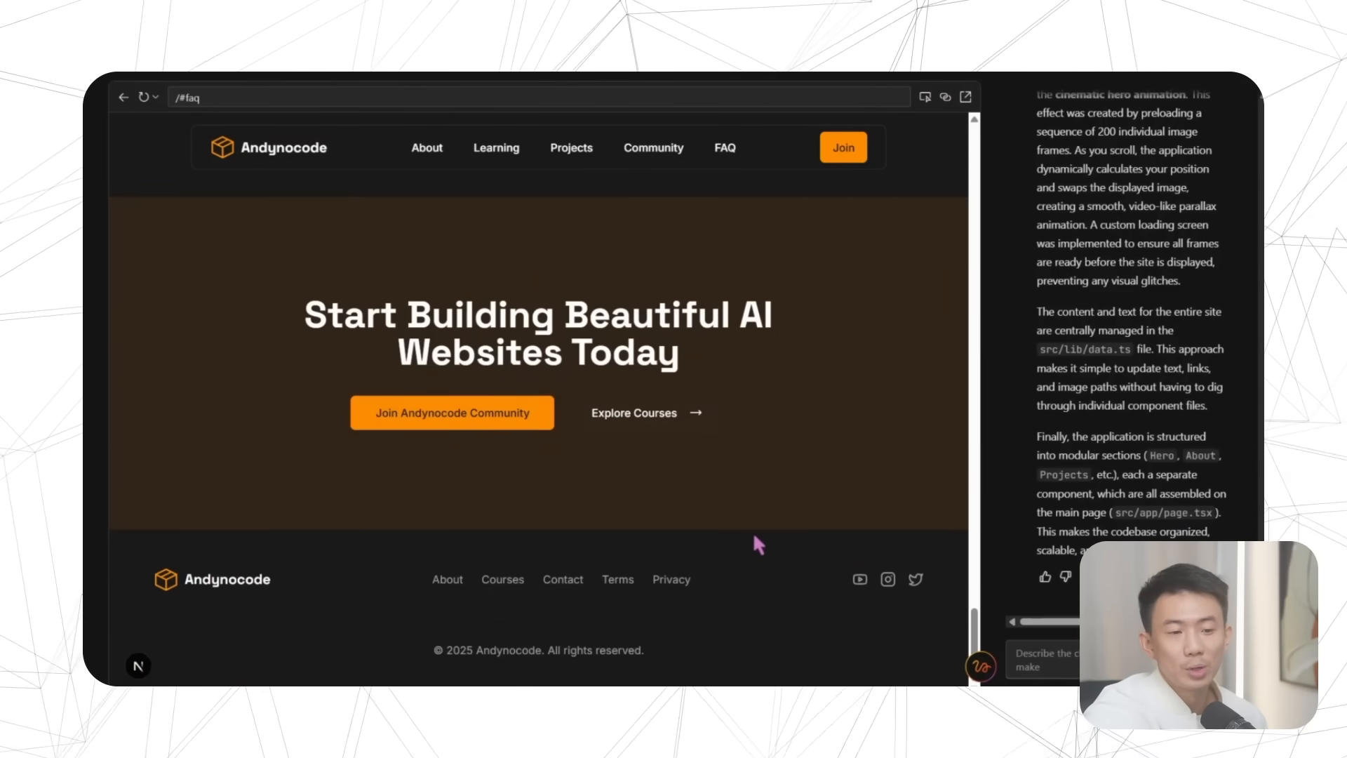
pyautogui.click(319, 164)
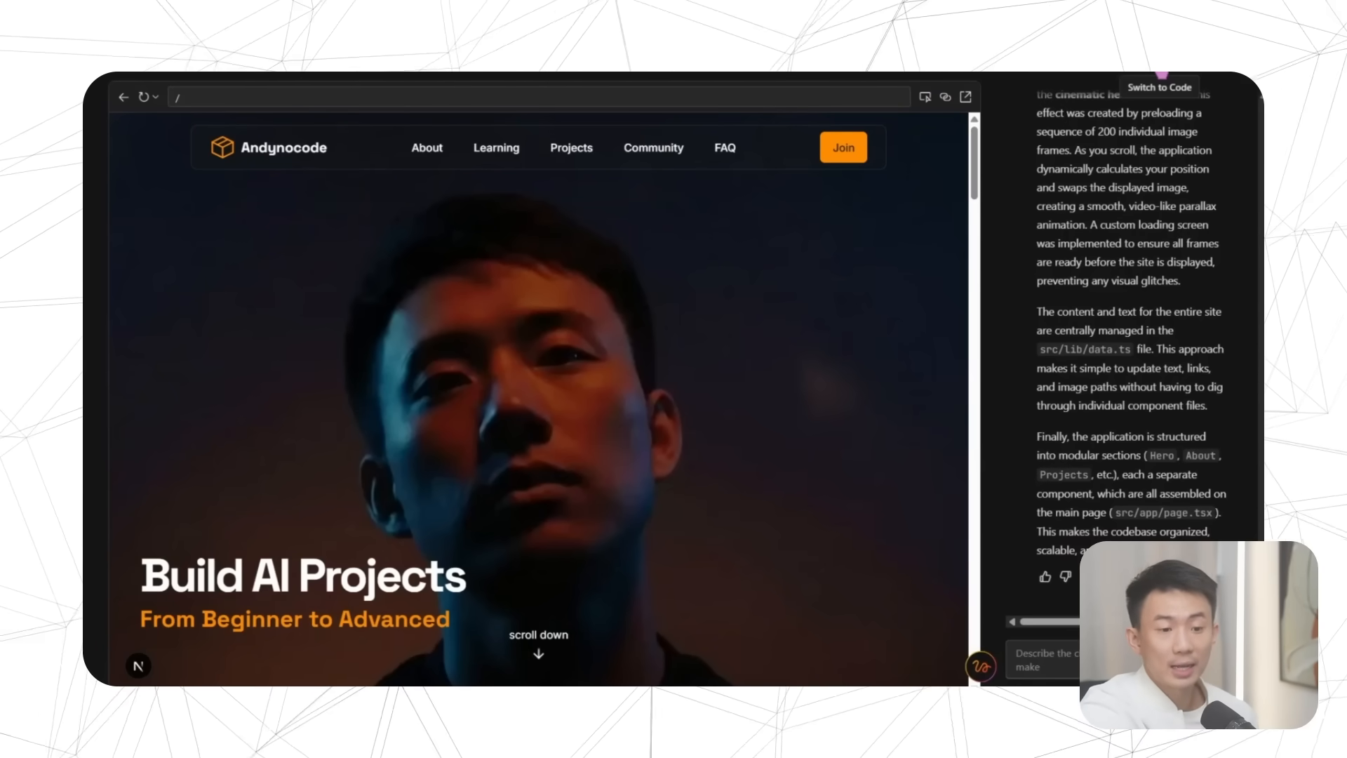
# - Select all project files and folders from .idx through tsconfig.json in the code view and bring up their file actions
pyautogui.click(1161, 70)
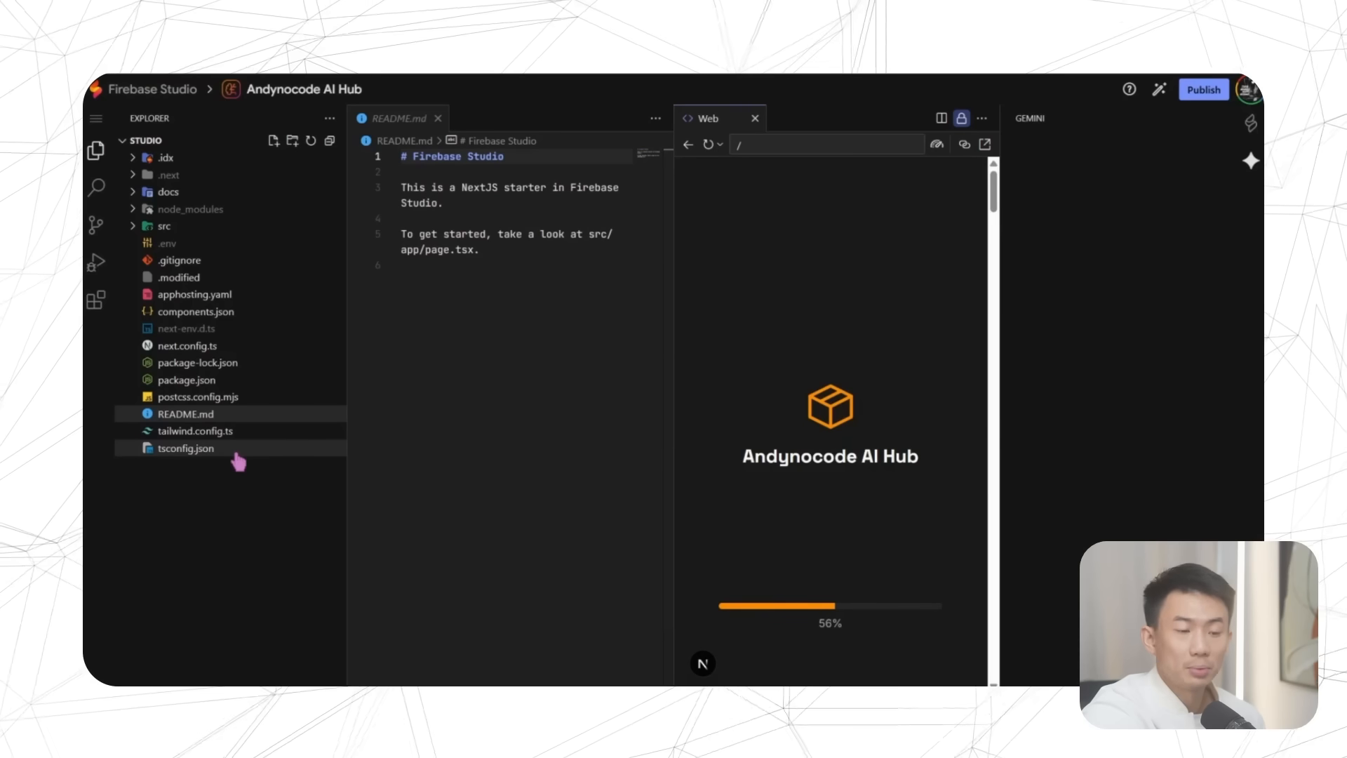
pyautogui.click(213, 453)
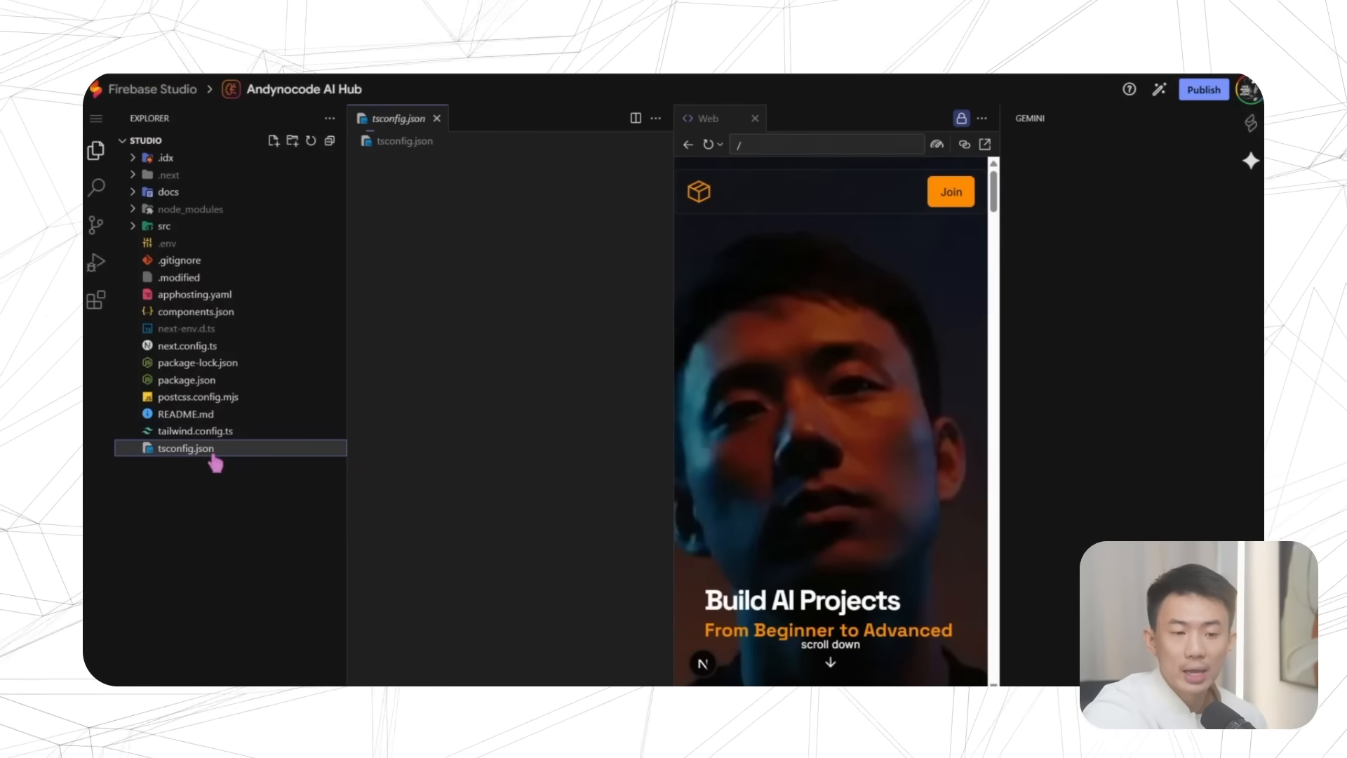
pyautogui.hotkey('shift', 'Up')
pyautogui.hotkey('shift', 'Up')
pyautogui.hotkey('shift', 'Up')
pyautogui.hotkey('shift', 'Up')
pyautogui.hotkey('shift', 'Up')
pyautogui.hotkey('shift', 'Up')
pyautogui.hotkey('shift', 'Up')
pyautogui.hotkey('shift', 'Up')
pyautogui.hotkey('shift', 'Up')
pyautogui.hotkey('shift', 'Up')
pyautogui.hotkey('shift', 'Up')
pyautogui.hotkey('shift', 'Up')
pyautogui.hotkey('shift', 'Up')
pyautogui.hotkey('shift', 'Up')
pyautogui.hotkey('shift', 'Up')
pyautogui.hotkey('shift', 'Up')
pyautogui.hotkey('shift', 'Up')
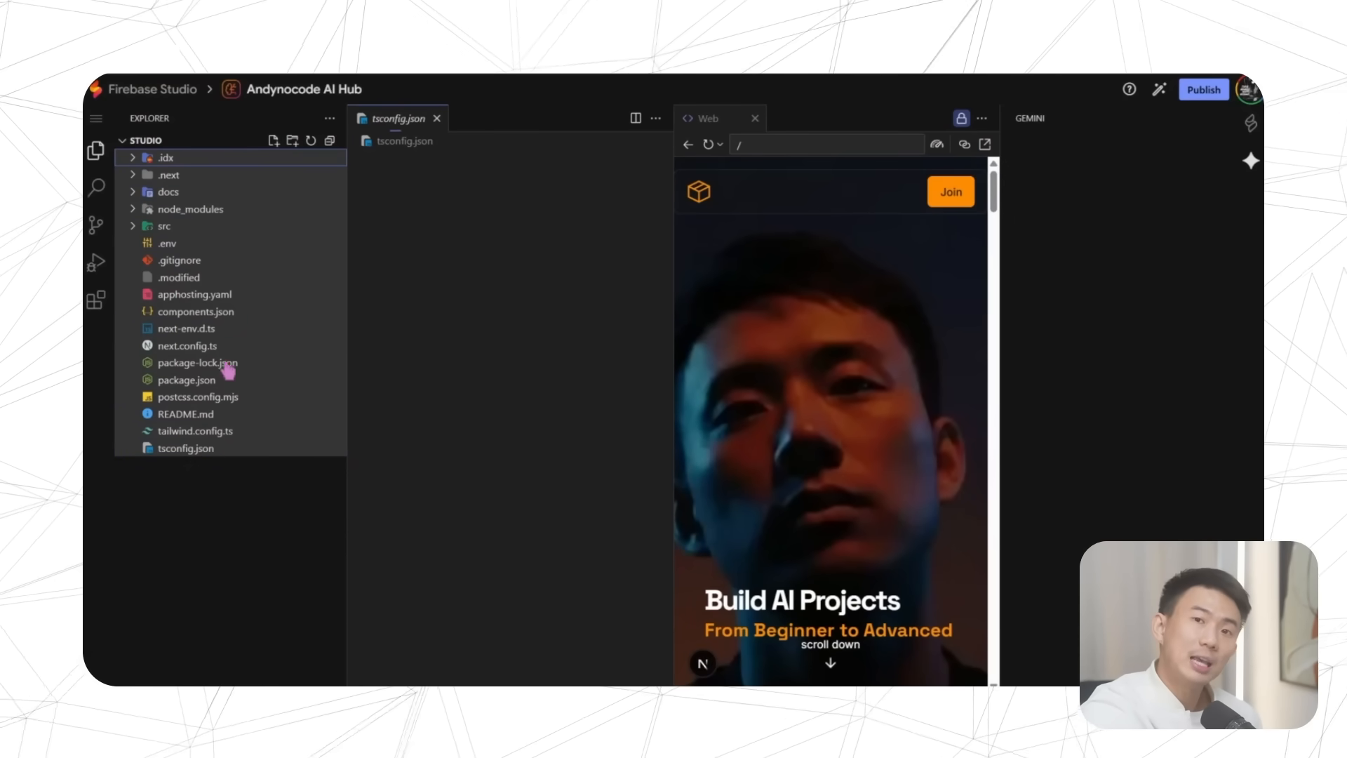
pyautogui.rightClick(263, 364)
pyautogui.click(337, 671)
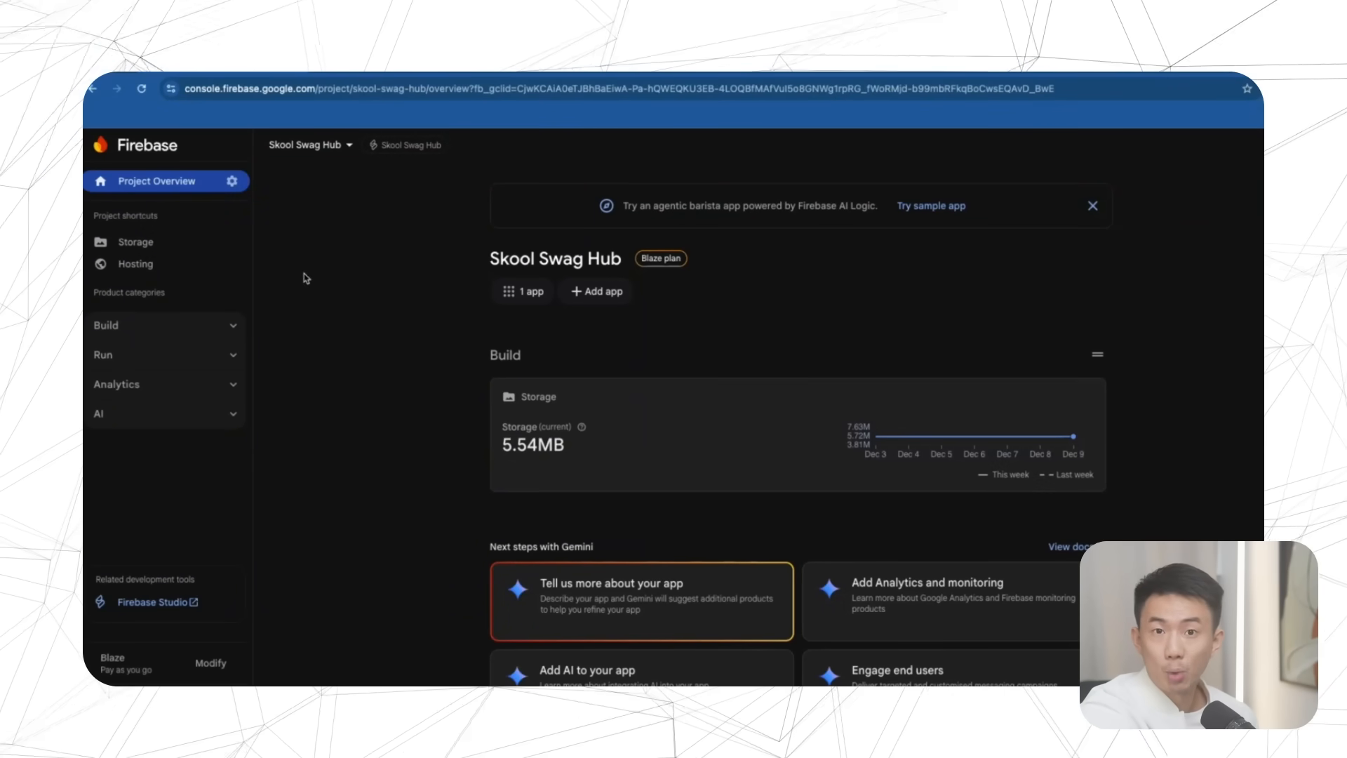
# - In the Firebase console, complete the Hosting set-up for Skool Swag Hub through the CLI, initialise and deploy stages
pyautogui.click(159, 327)
pyautogui.click(159, 503)
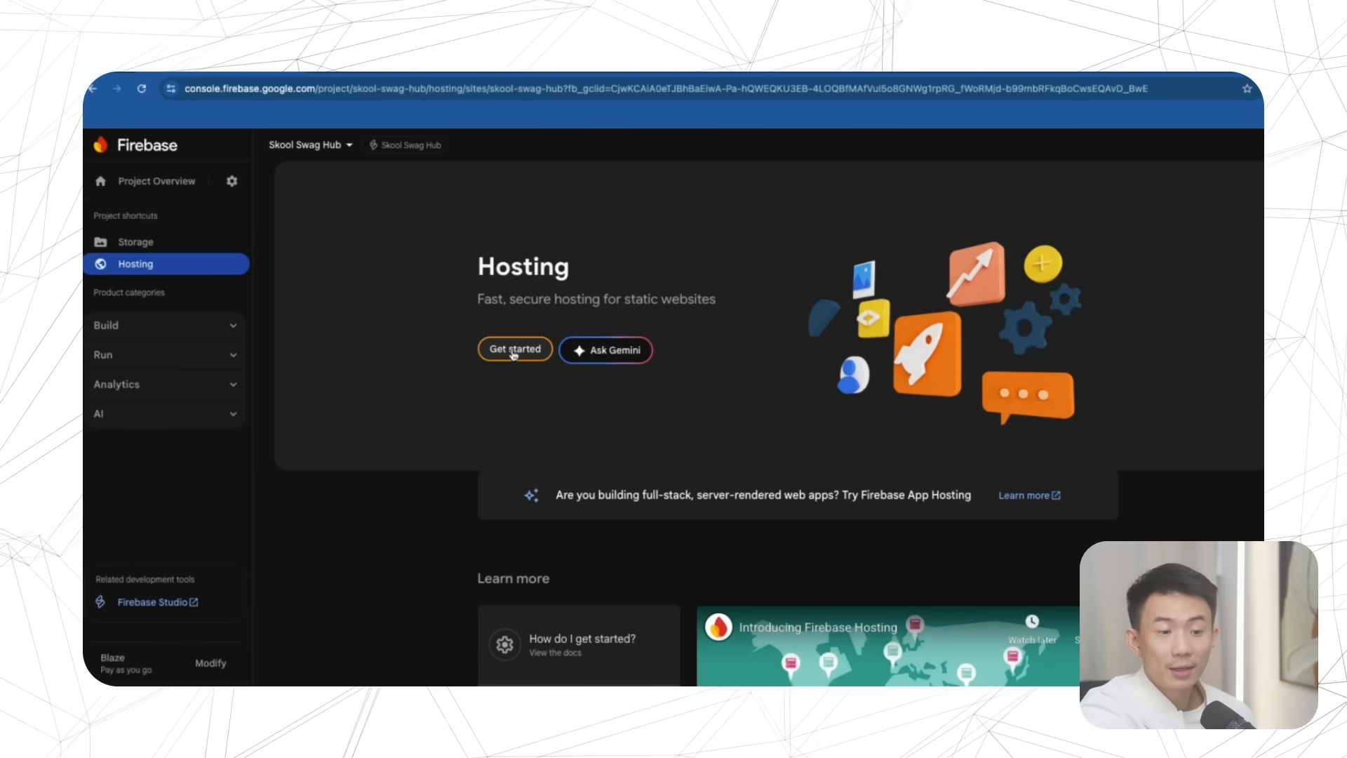
pyautogui.click(514, 351)
pyautogui.click(175, 461)
pyautogui.click(176, 513)
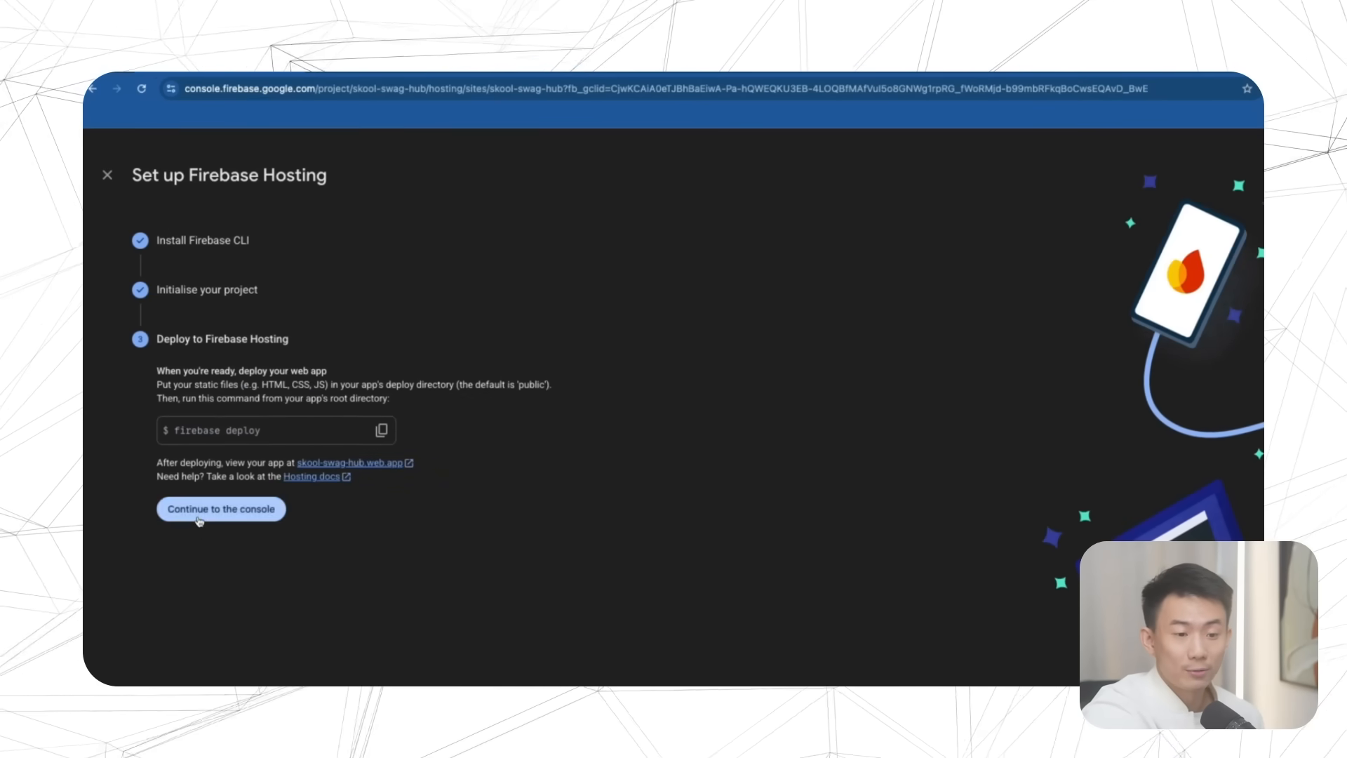
pyautogui.click(199, 518)
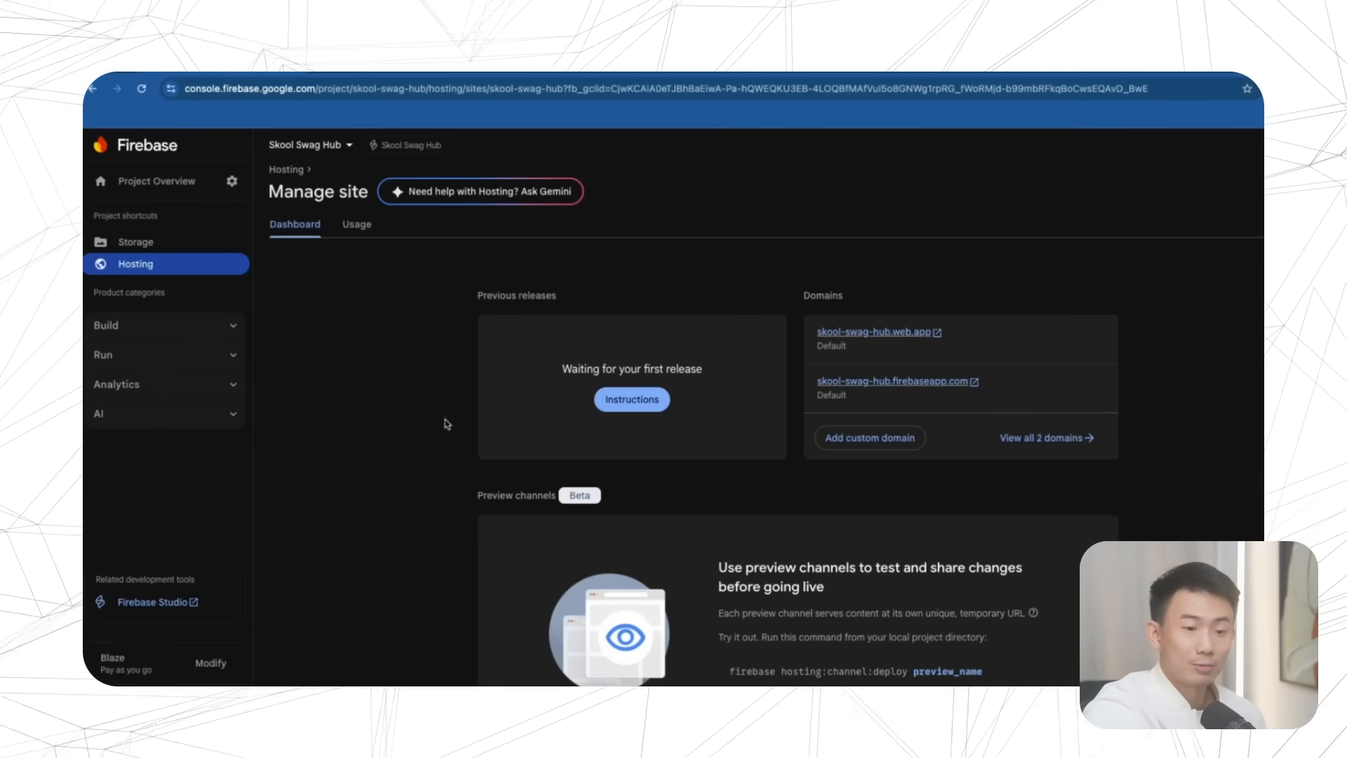
# - Add the custom domain andynocode.com to the hosting site without a redirect and review its quick set-up DNS records
pyautogui.click(894, 440)
pyautogui.click(622, 388)
pyautogui.write('andynocode.com')
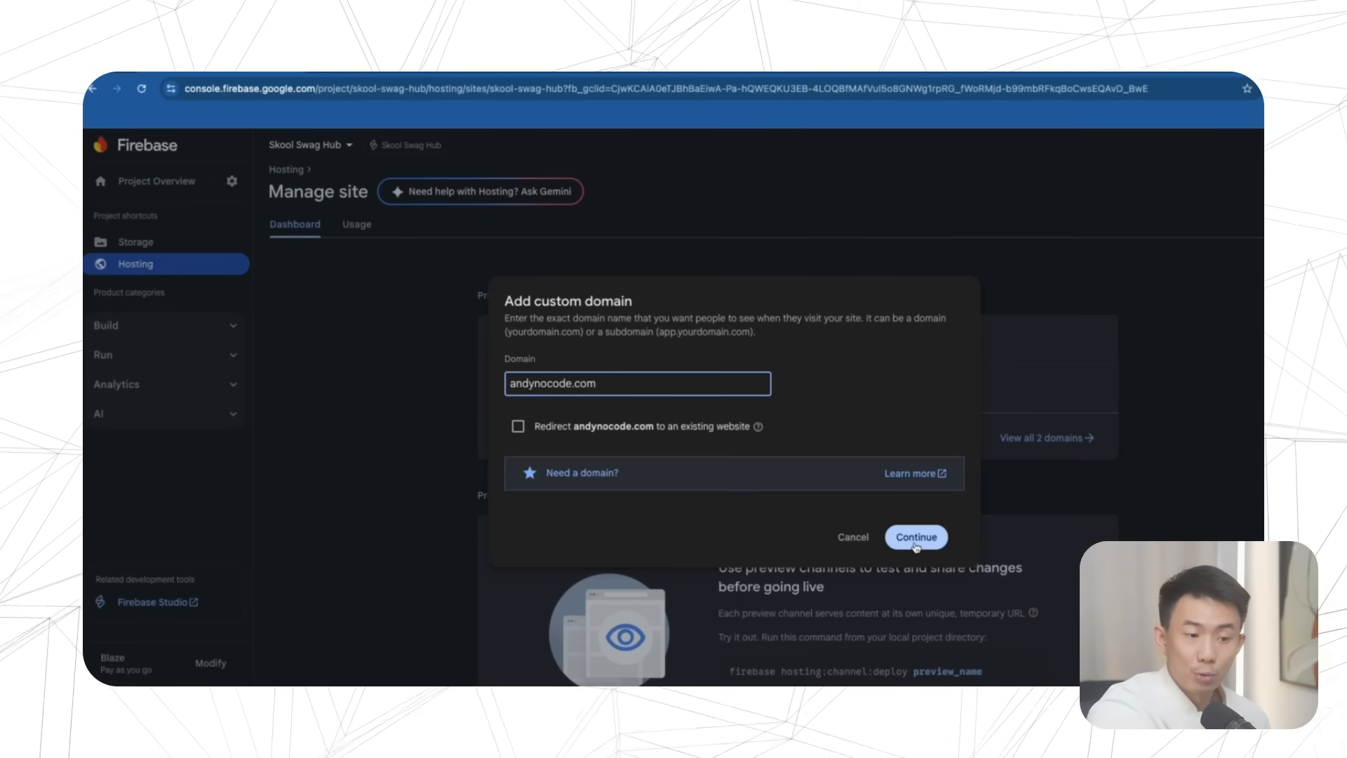
pyautogui.click(914, 533)
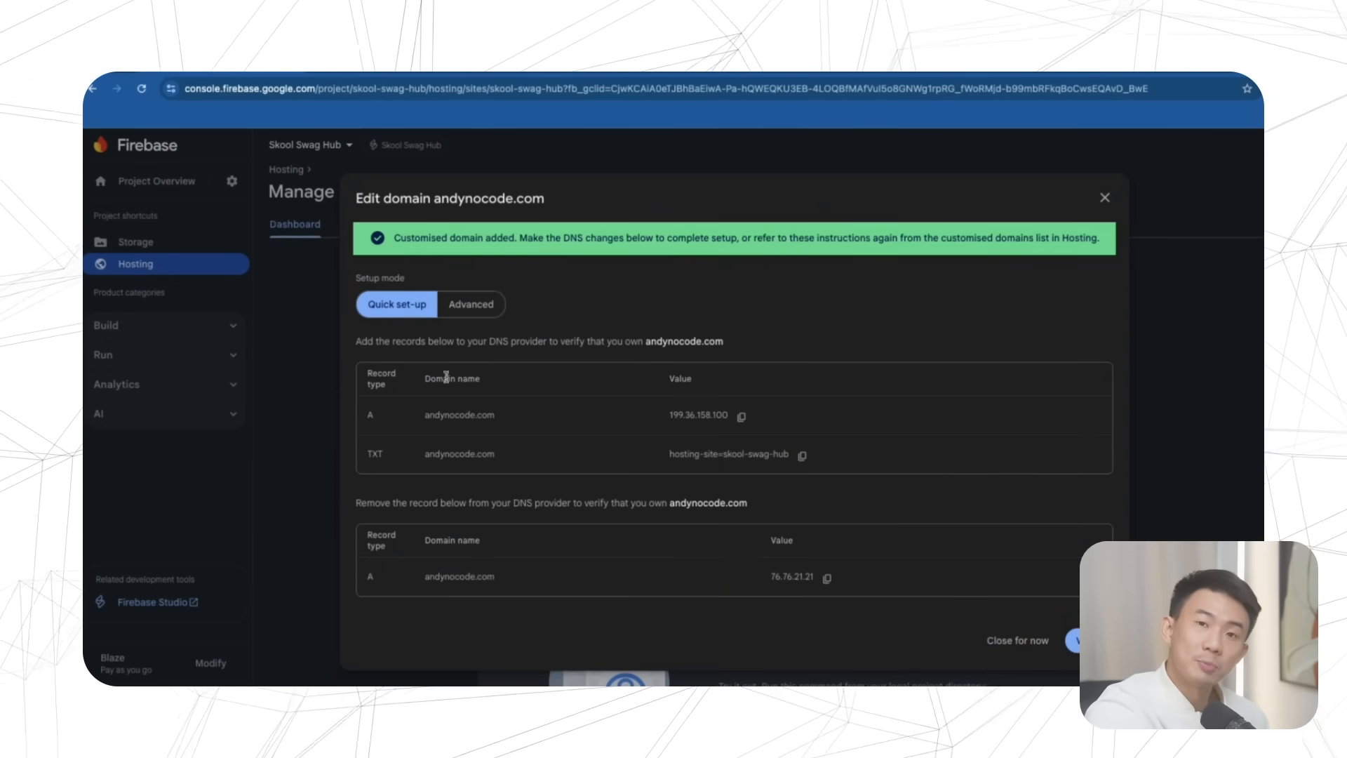
pyautogui.click(452, 307)
pyautogui.click(397, 404)
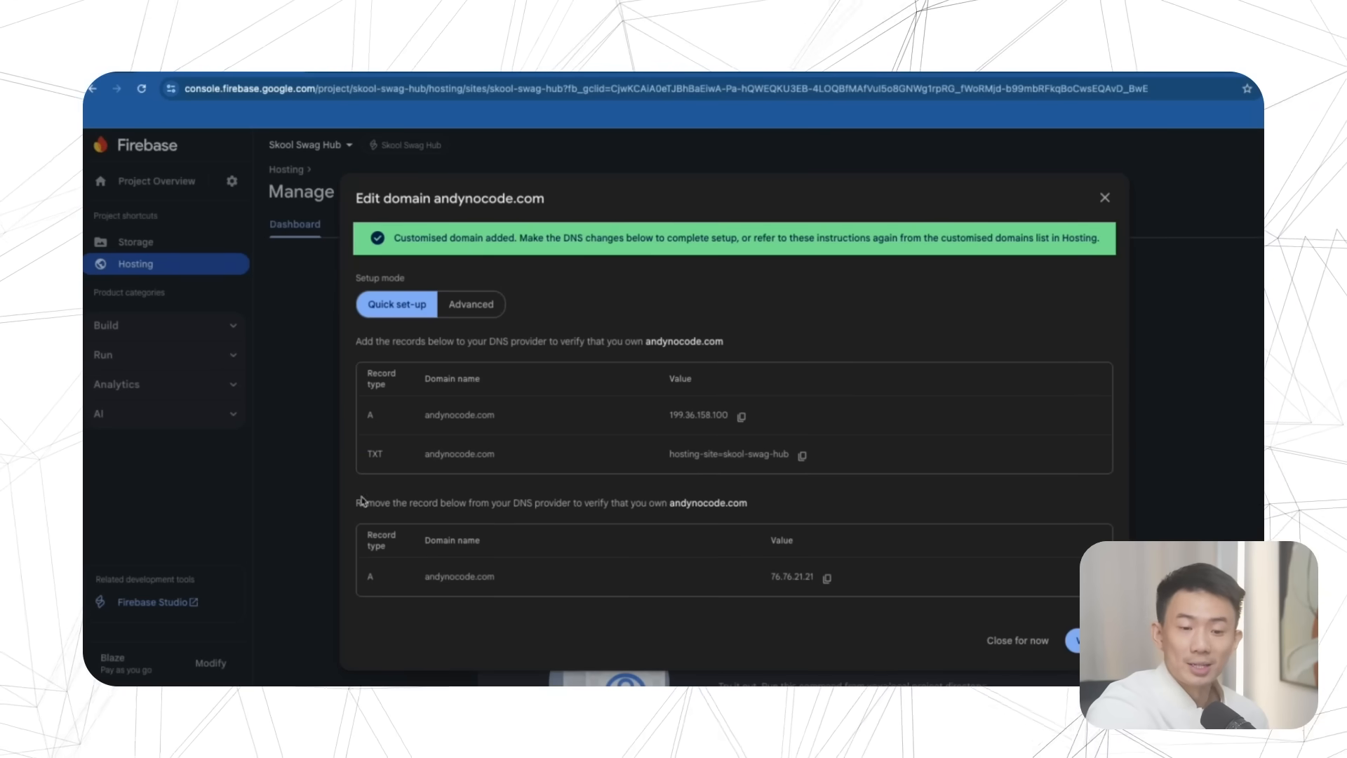